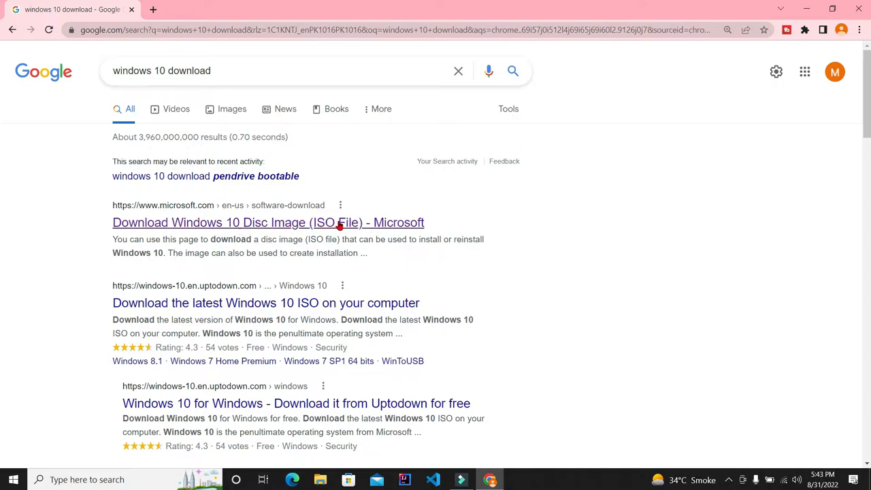
Open Microsoft's Download Windows 10 page and start the media creation tool download, closing the duplicate-download prompt.
left_click(265, 223)
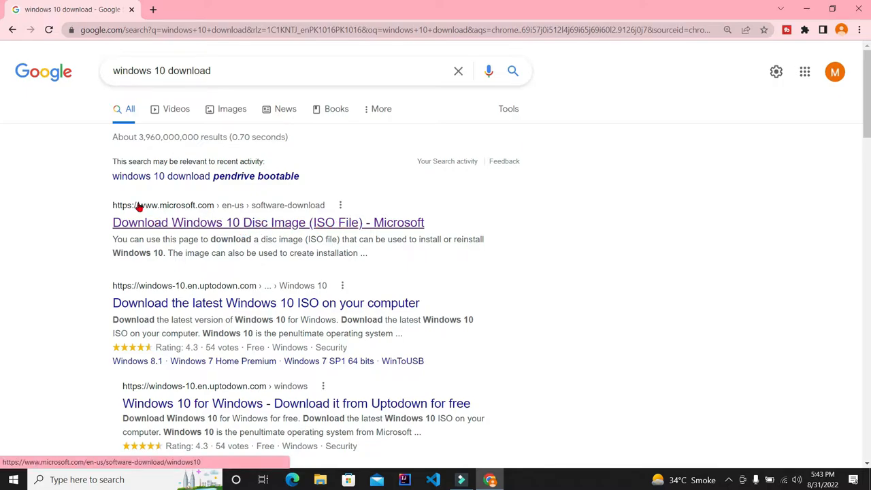
left_click(265, 227)
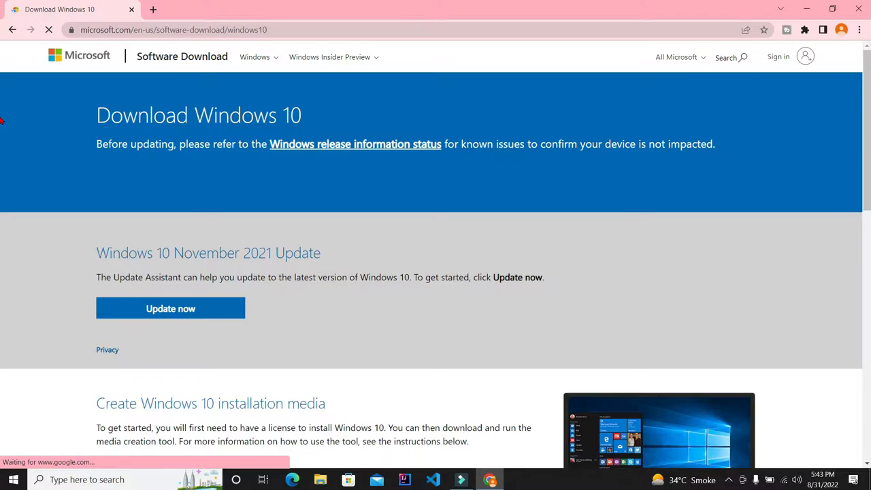
mouse_move(868, 91)
left_mouse_down()
mouse_move(867, 167)
mouse_move(868, 93)
left_mouse_up()
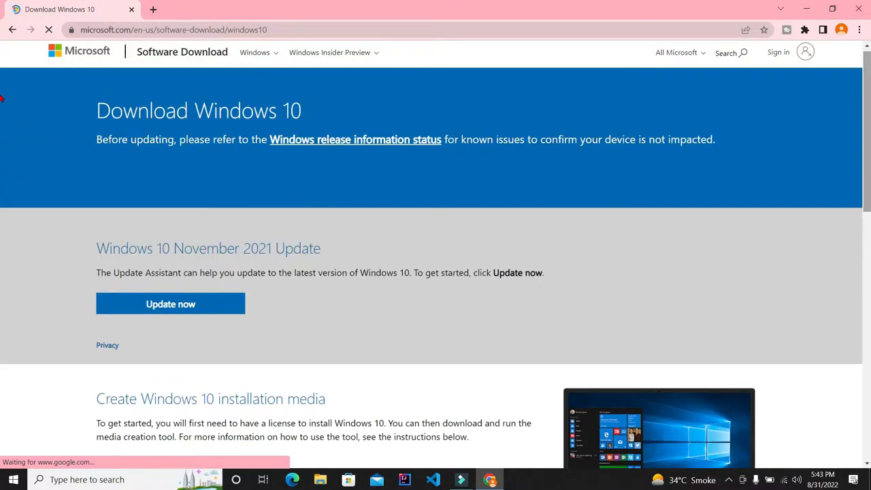
scroll(2, 136, "down", 3)
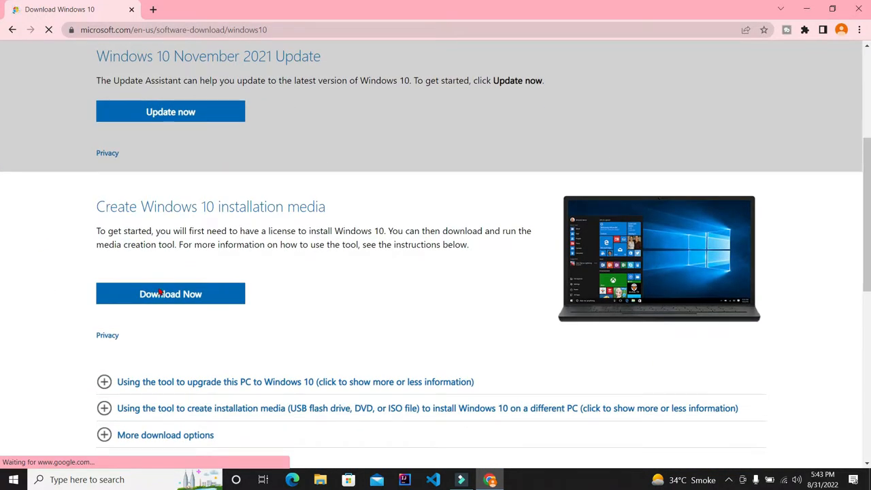
left_click(160, 292)
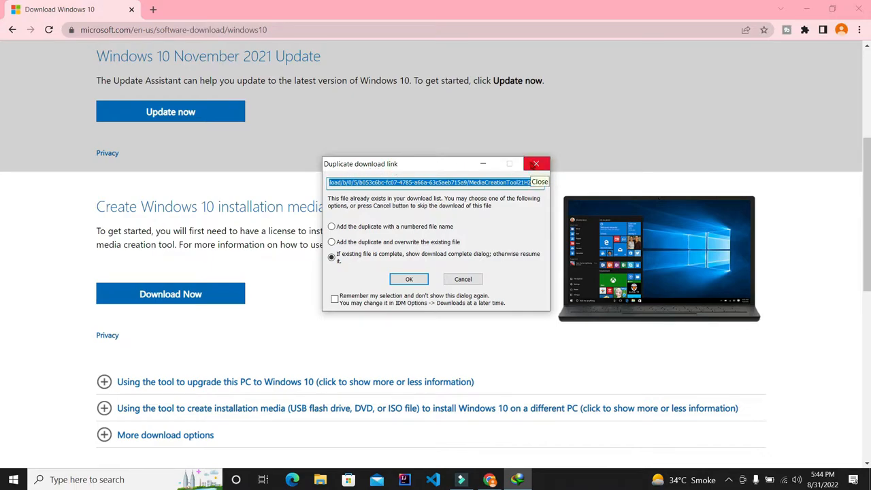
left_click(535, 164)
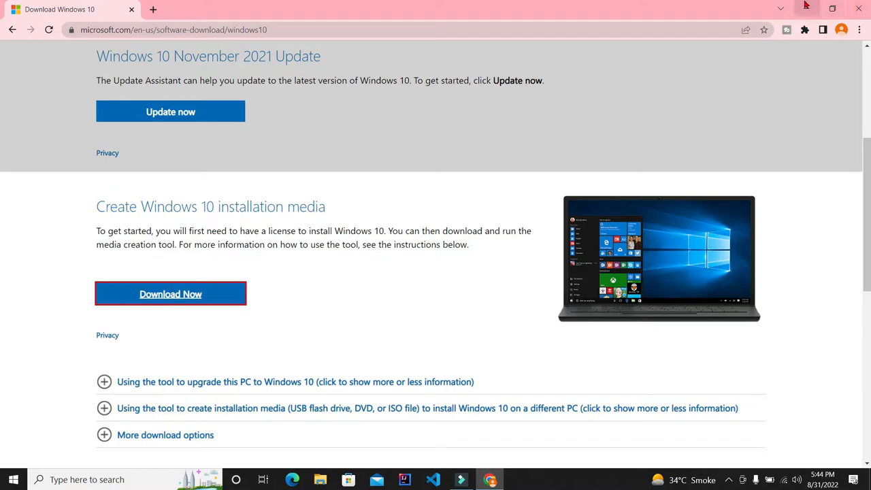
Minimize the browser and launch the media creation tool from its desktop icon.
left_click(806, 5)
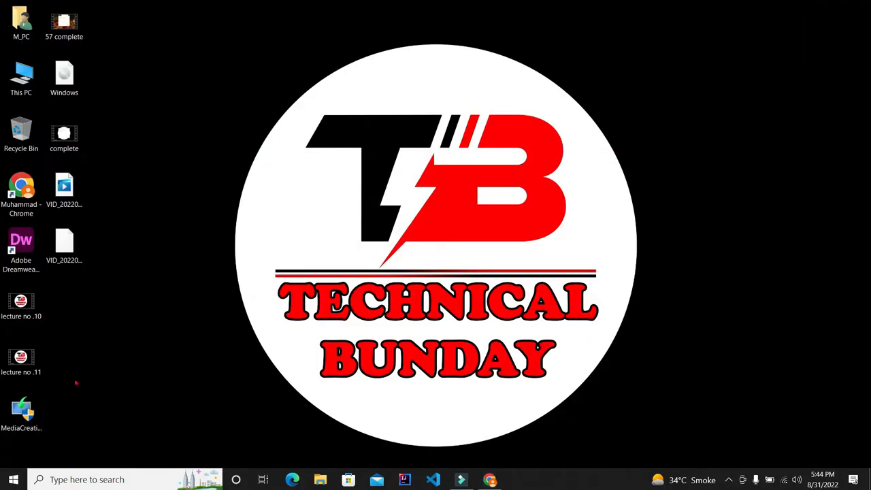
left_click_drag(17, 425, 189, 200)
left_click(490, 479)
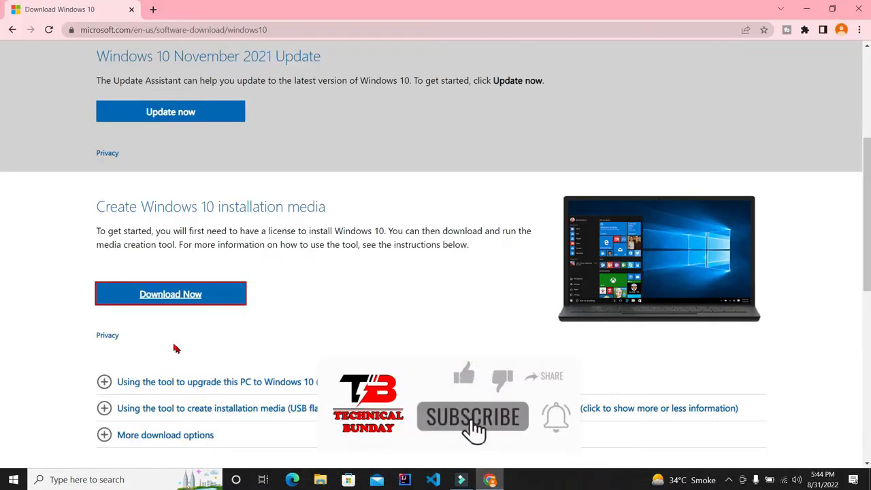
left_click(202, 304)
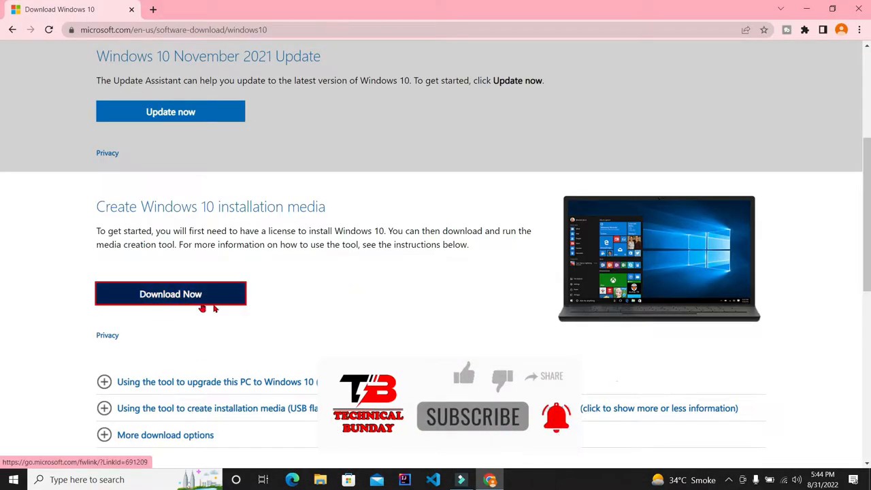
left_click(809, 12)
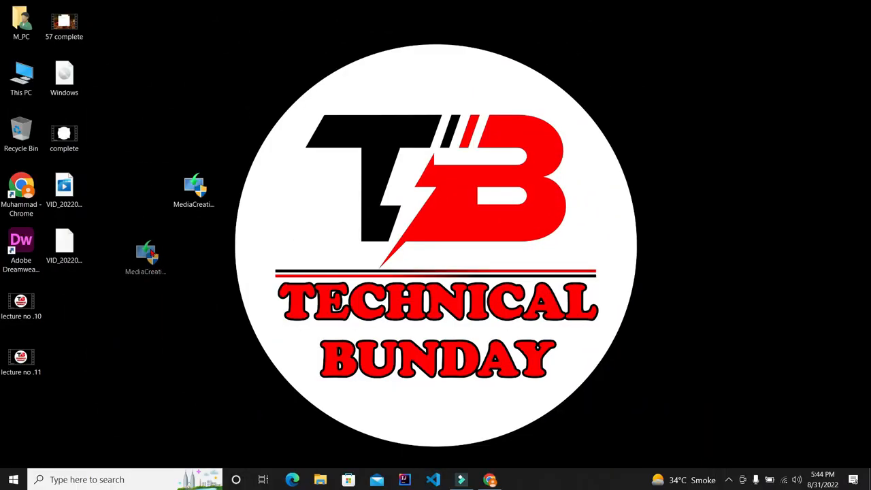
left_click_drag(151, 256, 152, 252)
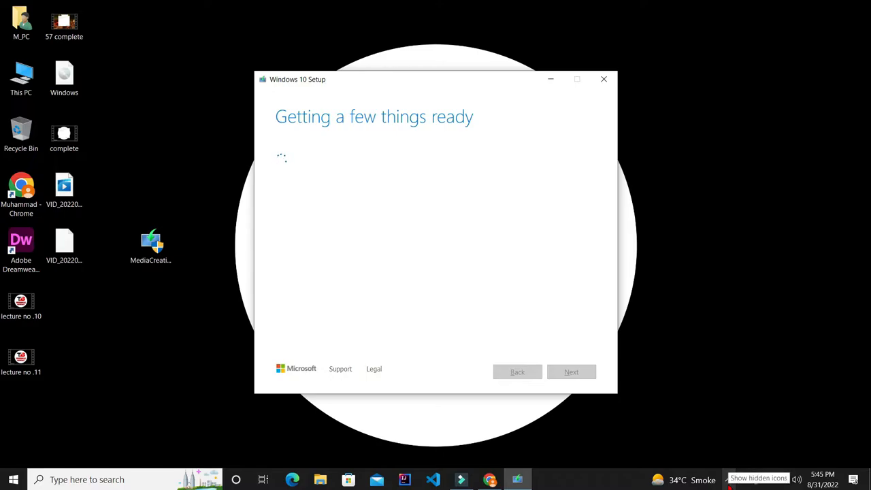
left_click(728, 479)
left_click(706, 457)
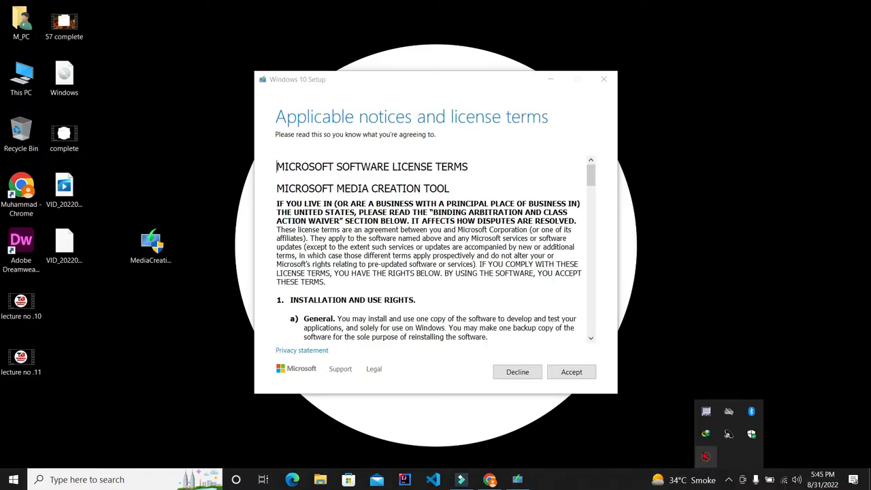
left_click(706, 457)
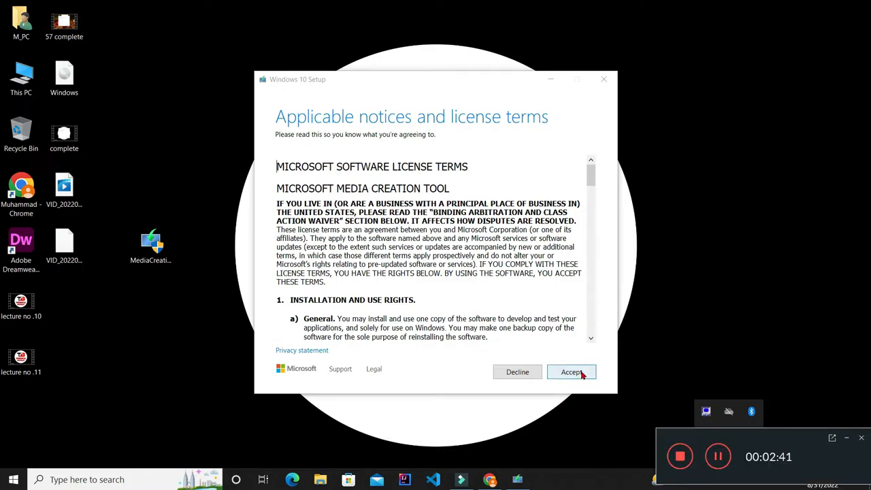
Accept the Microsoft Software License Terms in Windows 10 Setup.
left_click(446, 376)
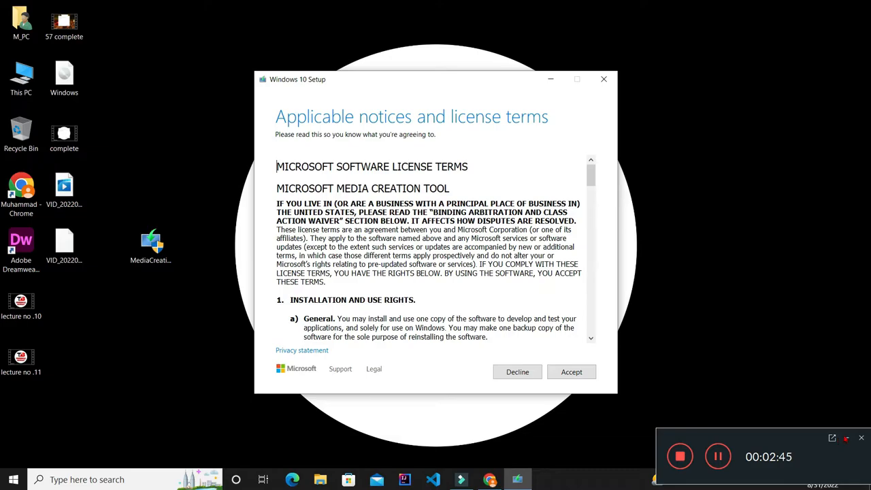
left_click(576, 373)
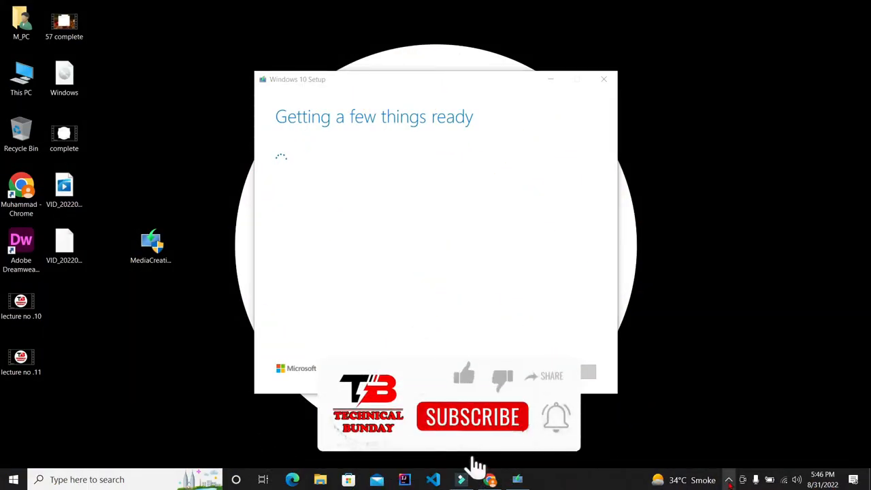
left_click(729, 481)
left_click(704, 457)
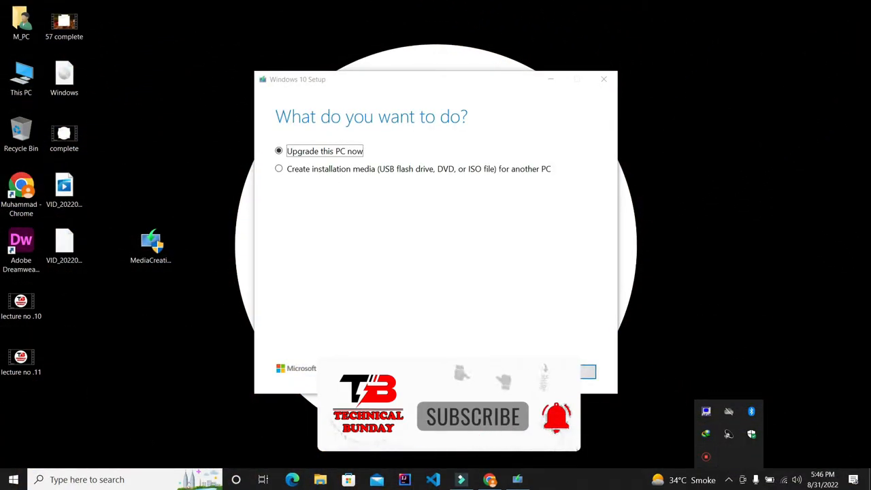
left_click(706, 458)
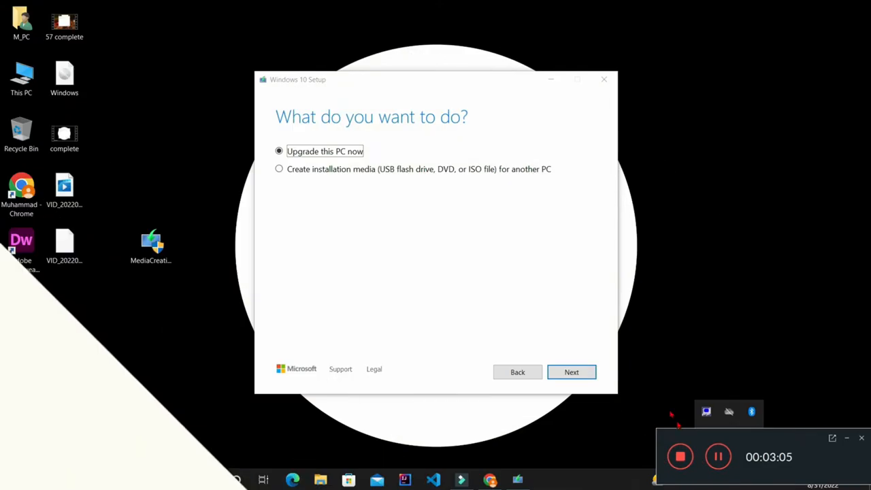
Choose to create installation media (USB flash drive, DVD, or ISO file) for another PC and continue.
left_click(603, 344)
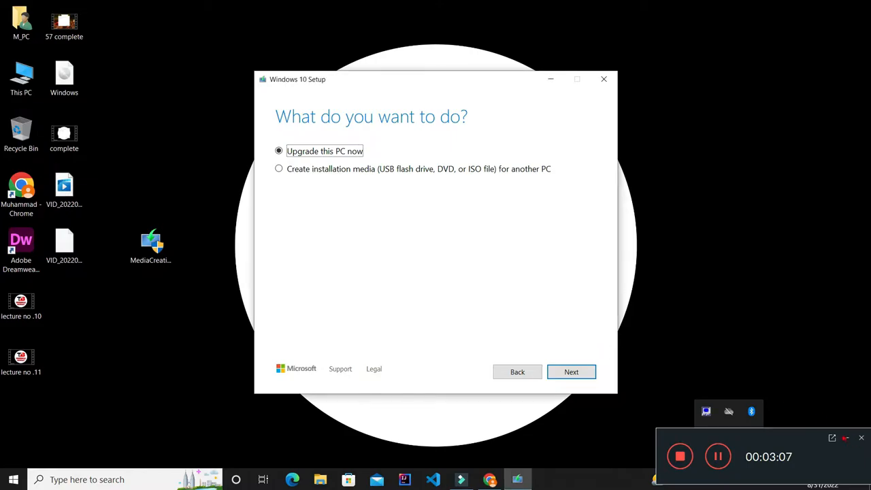
left_click(286, 172)
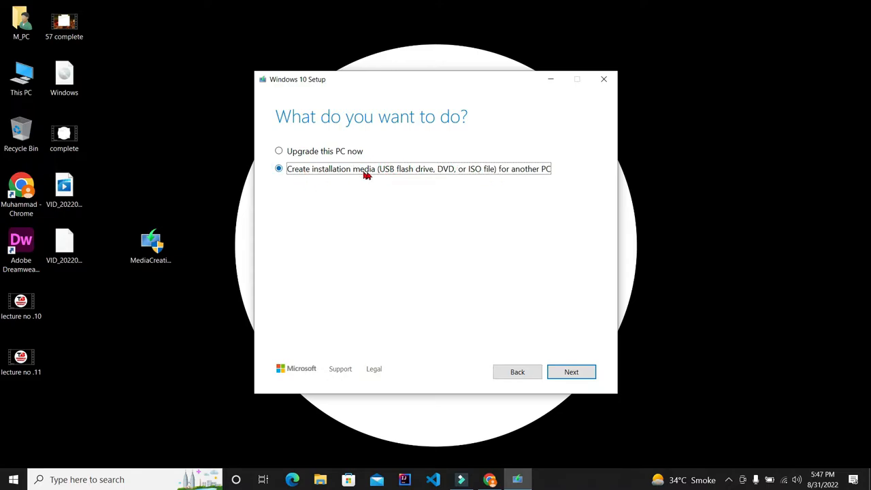
left_click(574, 374)
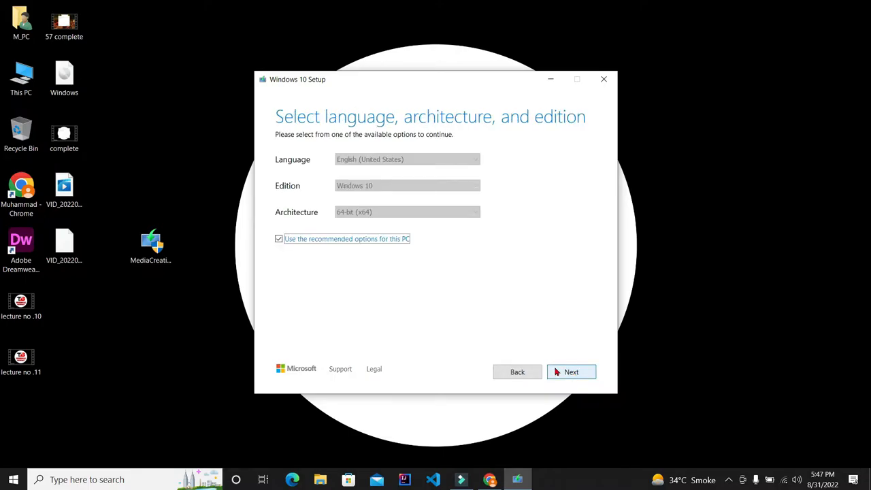
Review the language, edition and 64-bit (x64) architecture lists, keep the recommended options for this PC, and continue.
left_click(279, 240)
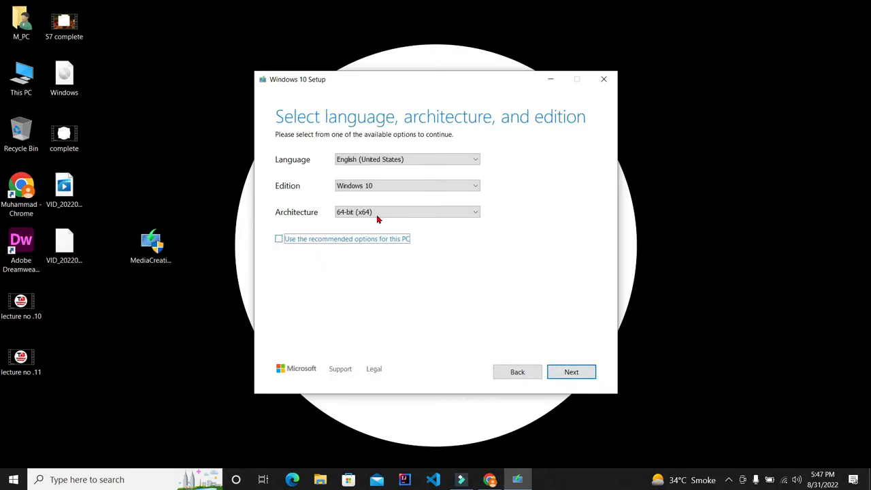
left_click(418, 212)
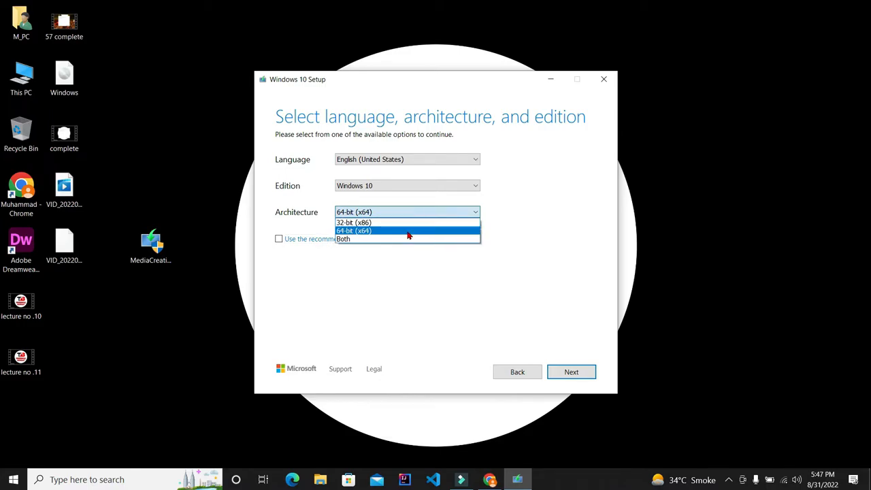
left_click(409, 232)
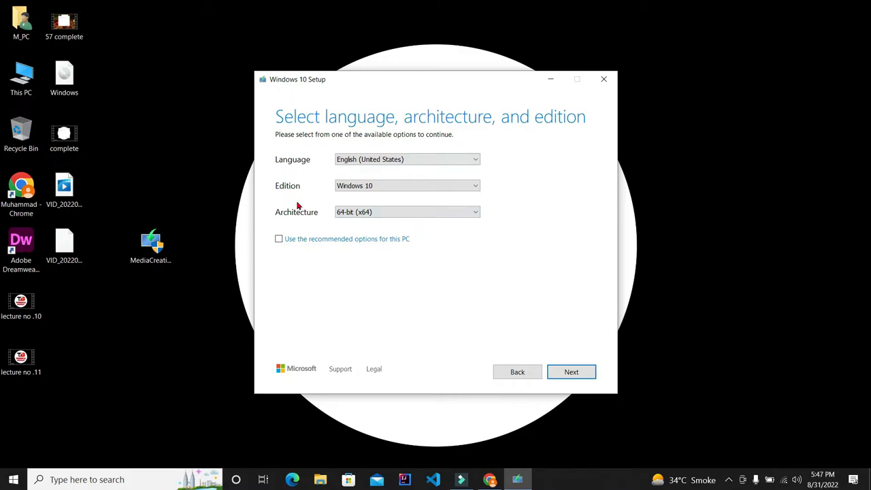
left_click(400, 190)
left_click(399, 190)
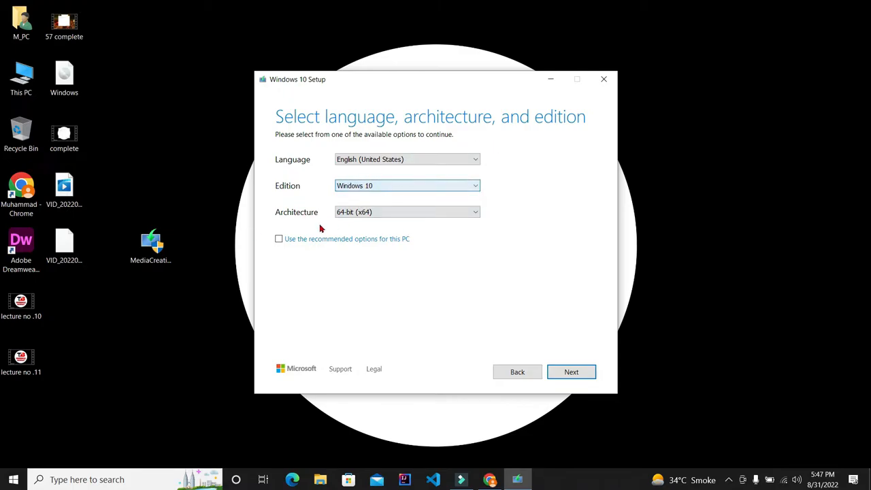
left_click(278, 241)
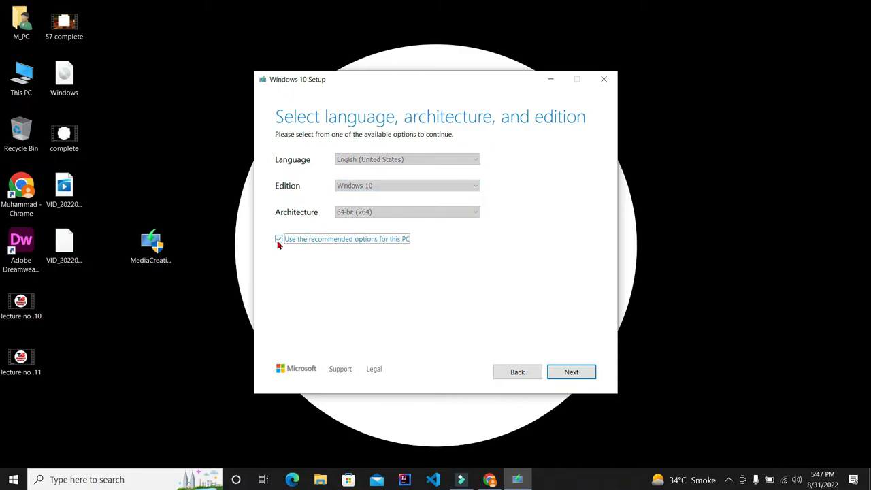
left_click(574, 373)
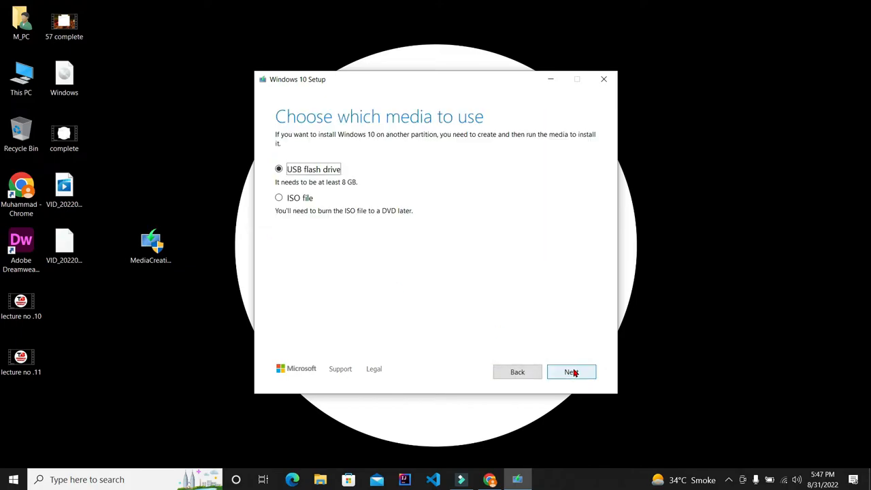
Choose ISO file as the media to use and continue to the save location.
left_click(284, 200)
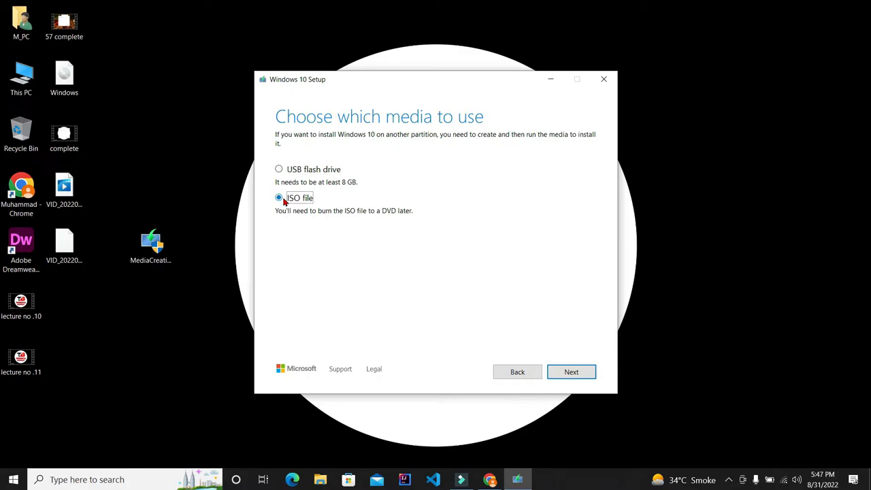
left_click(577, 371)
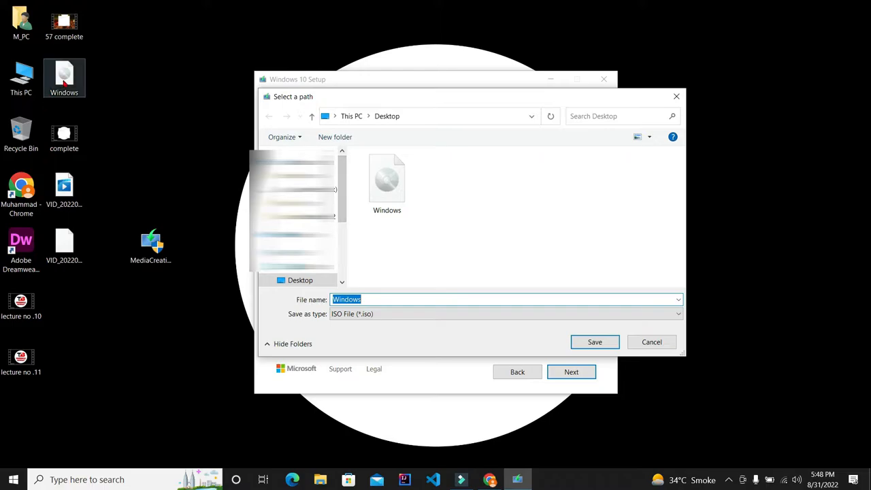
Open the Properties of the existing Windows ISO file on the desktop to examine its size.
mouse_move(120, 66)
left_mouse_down()
mouse_move(60, 84)
mouse_move(126, 81)
left_mouse_up()
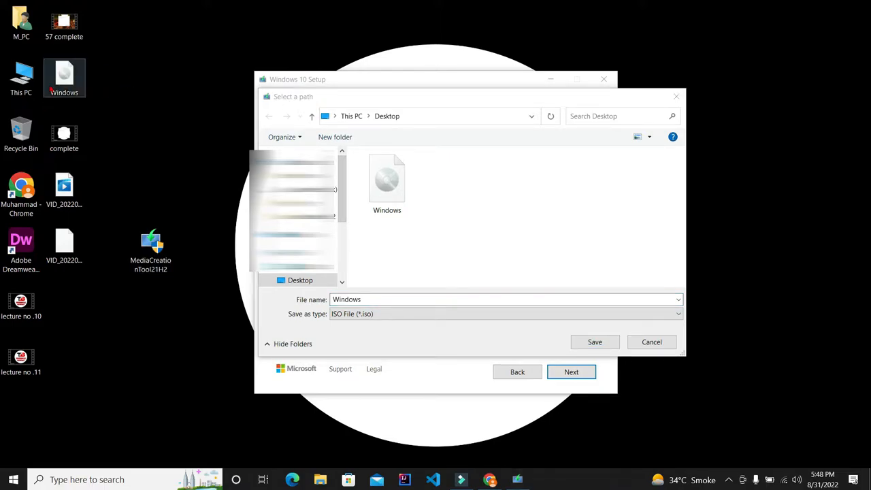
right_click(50, 85)
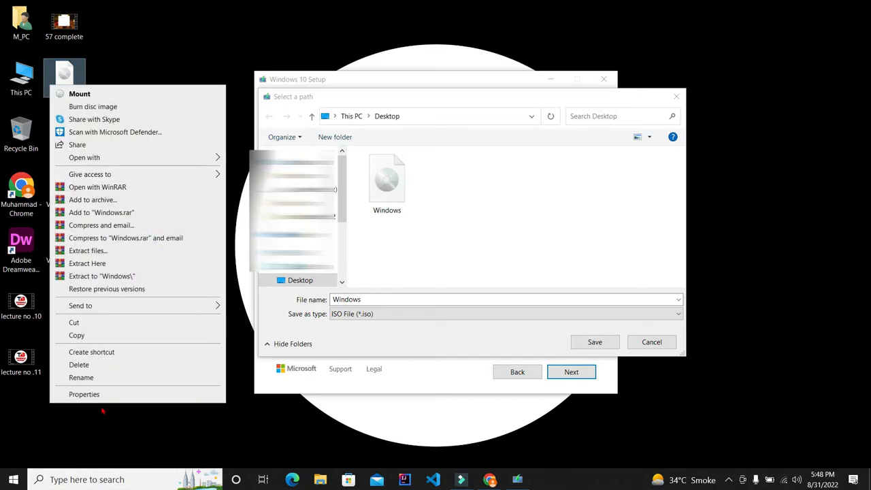
left_click(93, 394)
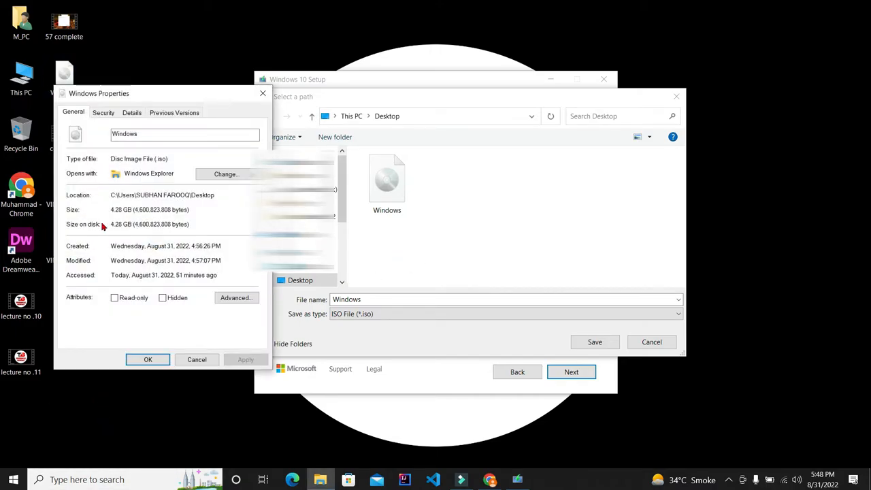
left_click_drag(111, 211, 172, 211)
left_click(171, 211)
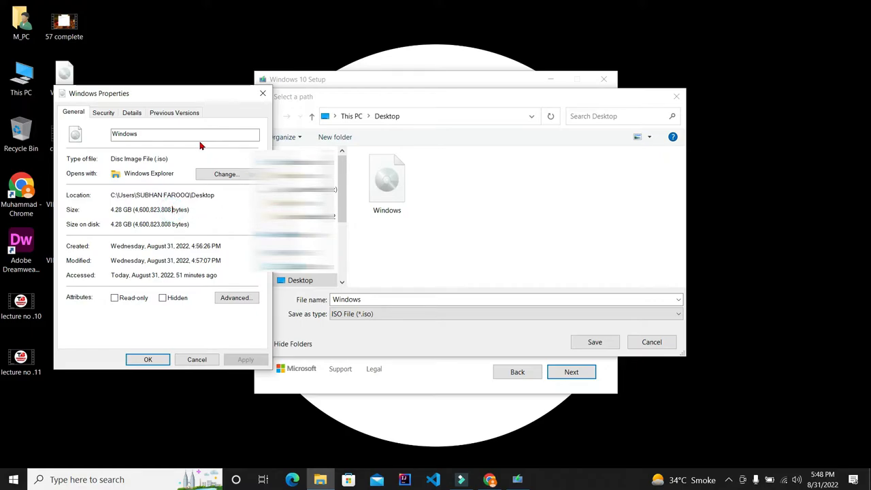
left_click(262, 93)
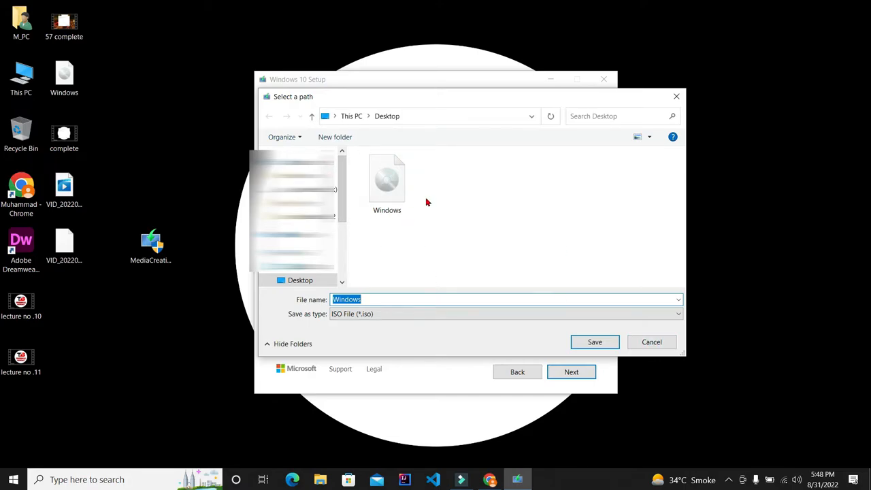
Cancel the save-path dialog and quit Windows 10 Setup, confirming the quit.
left_click(673, 98)
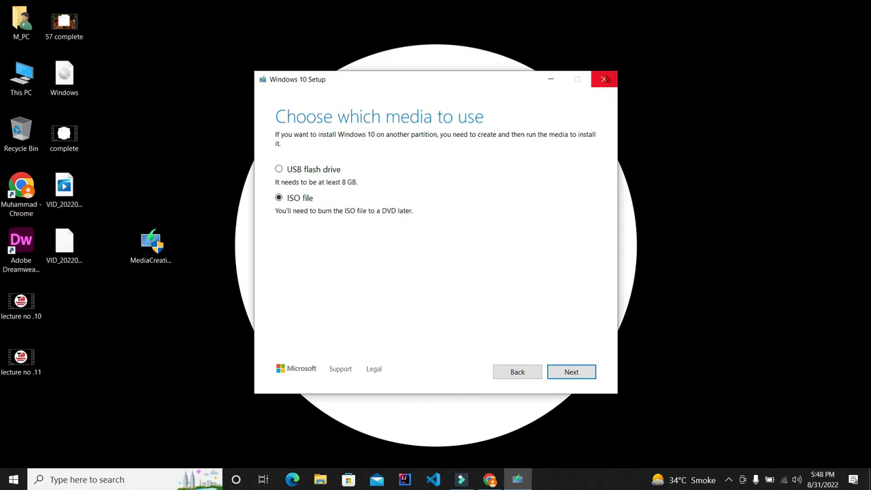
left_click(603, 81)
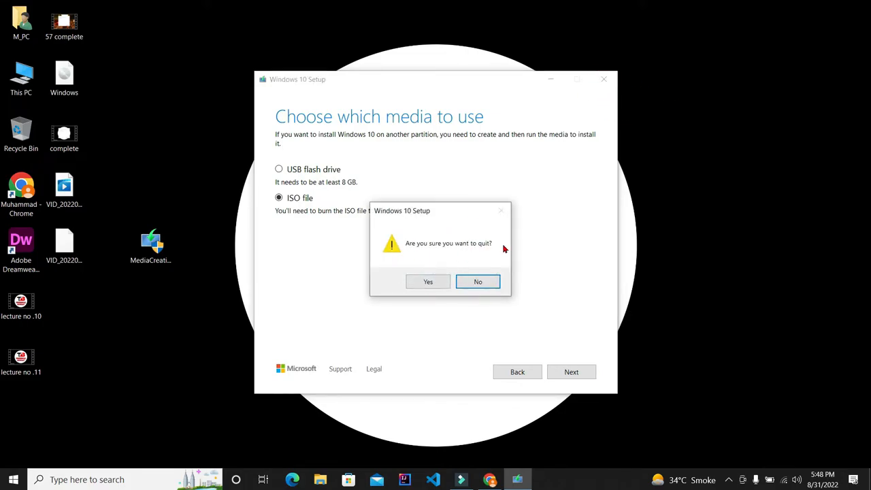
left_click(427, 282)
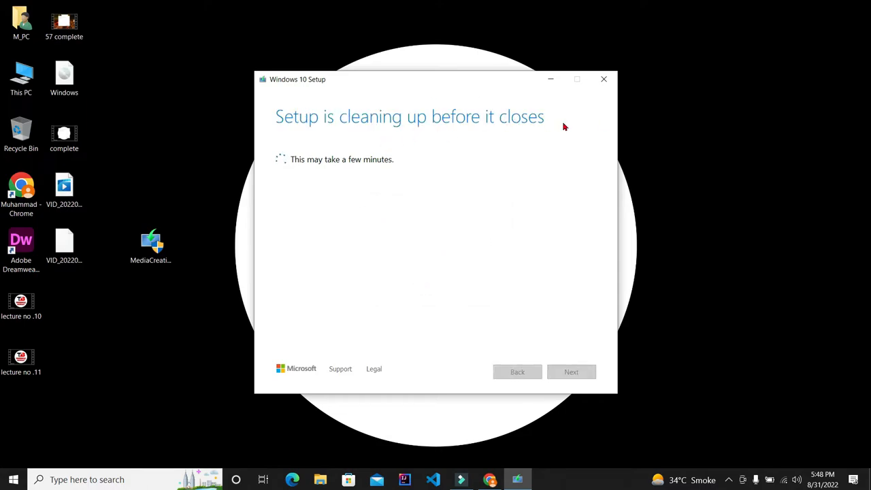
Refresh the desktop and move the MediaCreationTool21H2 icon to the lower-left corner of the desktop.
right_click(123, 90)
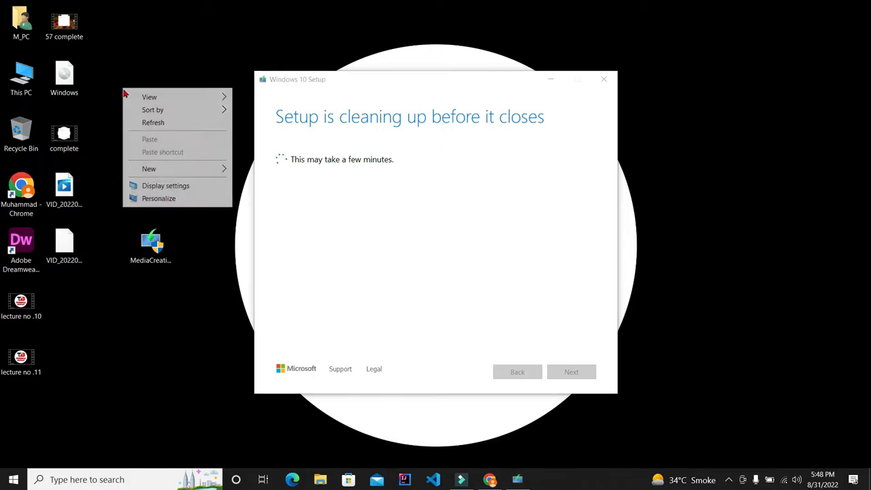
left_click(151, 123)
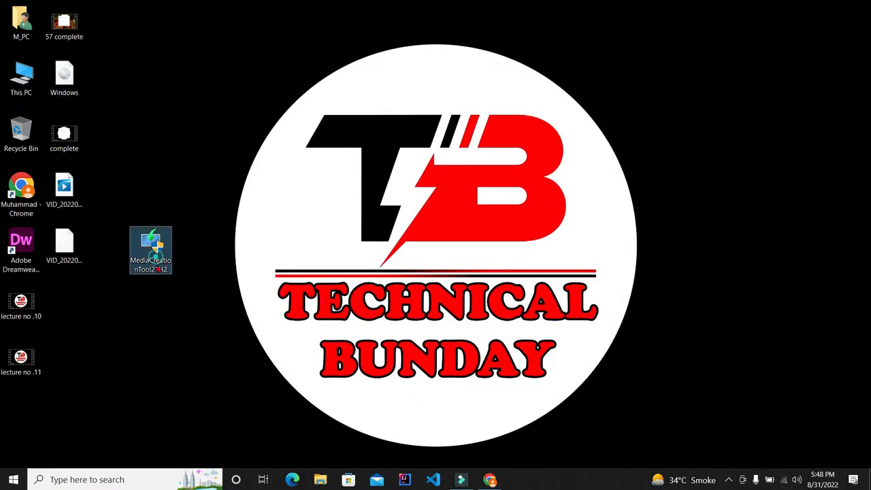
left_click_drag(151, 245, 31, 420)
left_click(141, 45)
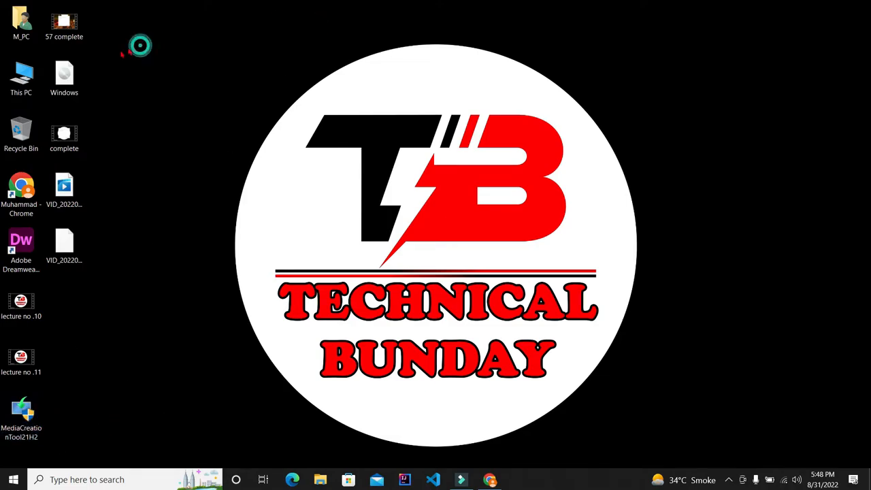
mouse_move(66, 79)
left_mouse_down()
mouse_move(155, 41)
mouse_move(122, 69)
mouse_move(66, 80)
left_mouse_up()
left_click(248, 69)
right_click(248, 68)
left_click(266, 100)
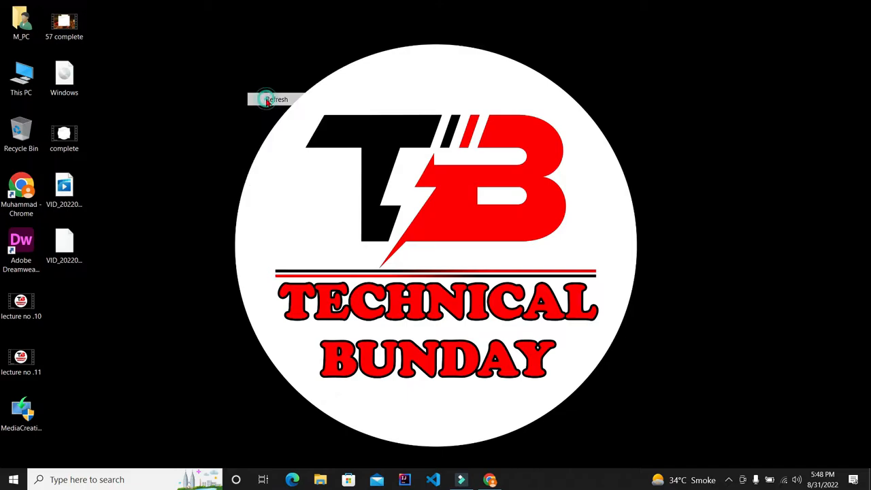
right_click(266, 100)
left_click(290, 137)
right_click(291, 134)
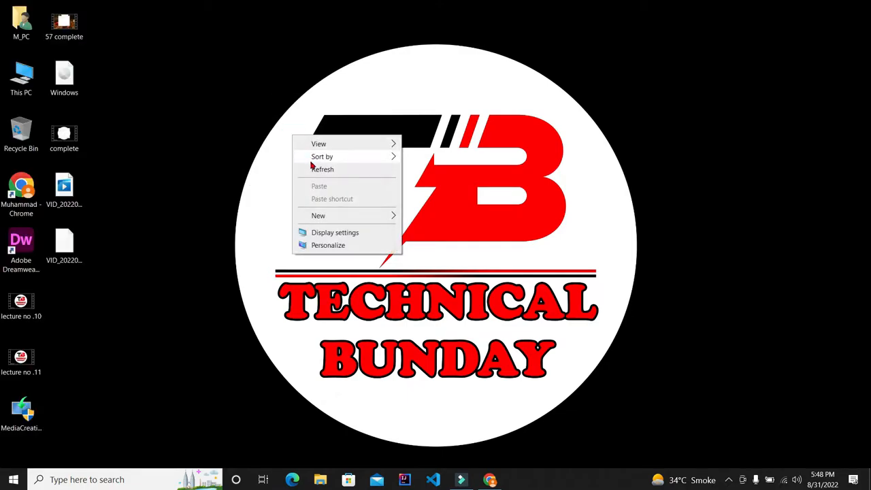
left_click(312, 169)
right_click(152, 156)
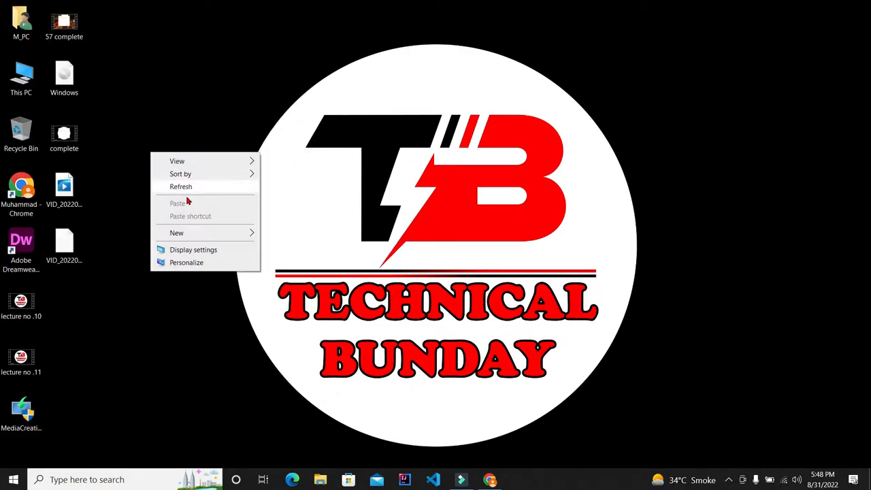
left_click(182, 188)
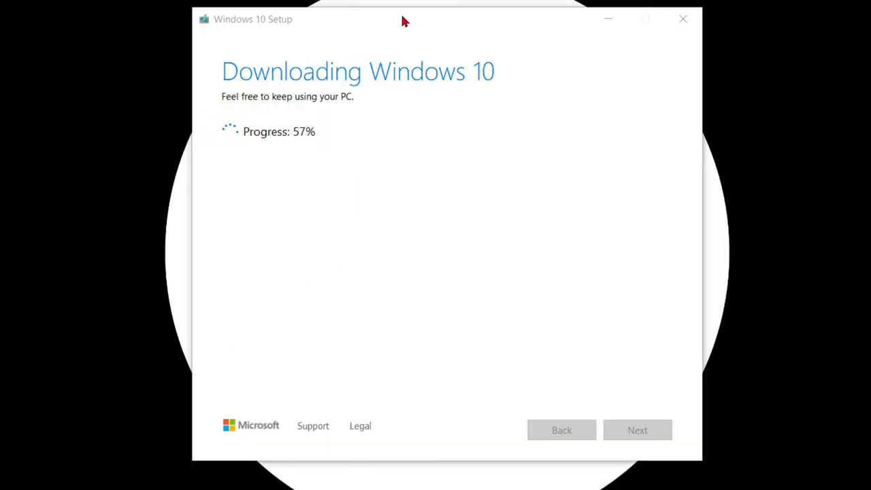
Finish the Windows 10 Setup wizard after the Windows.iso file is saved to the desktop.
left_click_drag(402, 20, 863, 0)
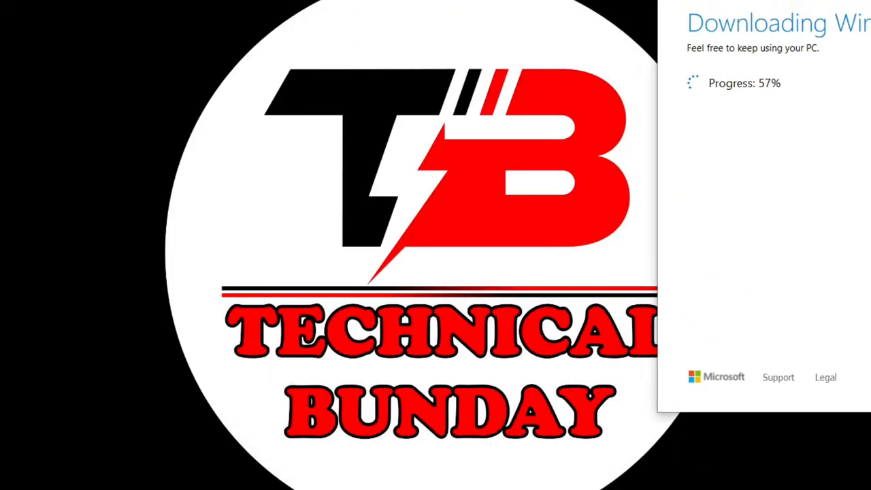
left_click_drag(797, 0, 333, 41)
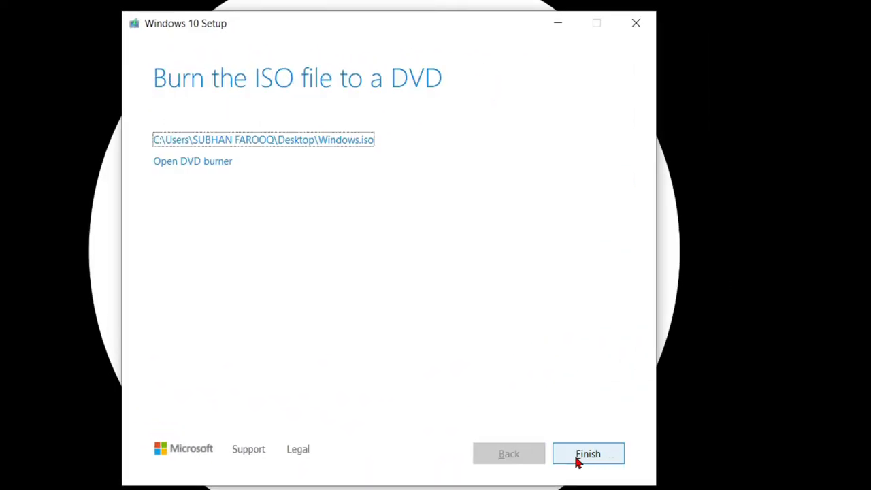
left_click(608, 457)
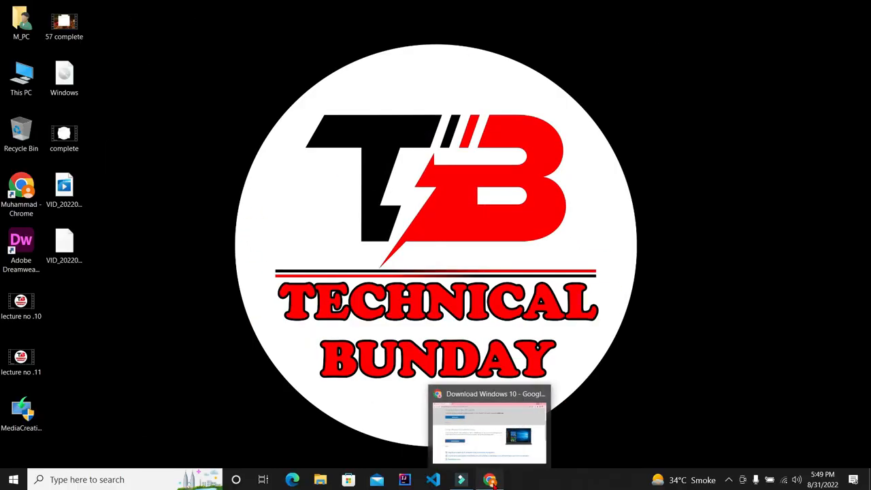
Switch to Chrome, open a new tab and search Google for rufus.
left_click(490, 480)
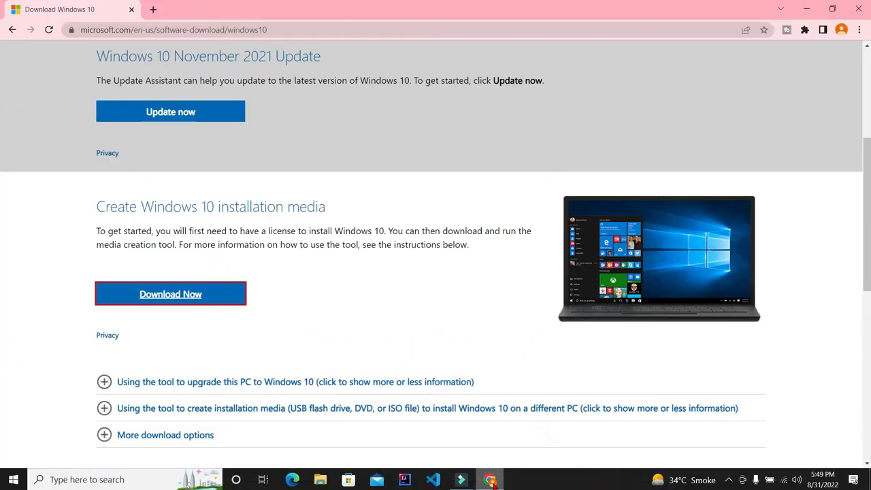
left_click(154, 10)
left_click(129, 9)
left_click(146, 30)
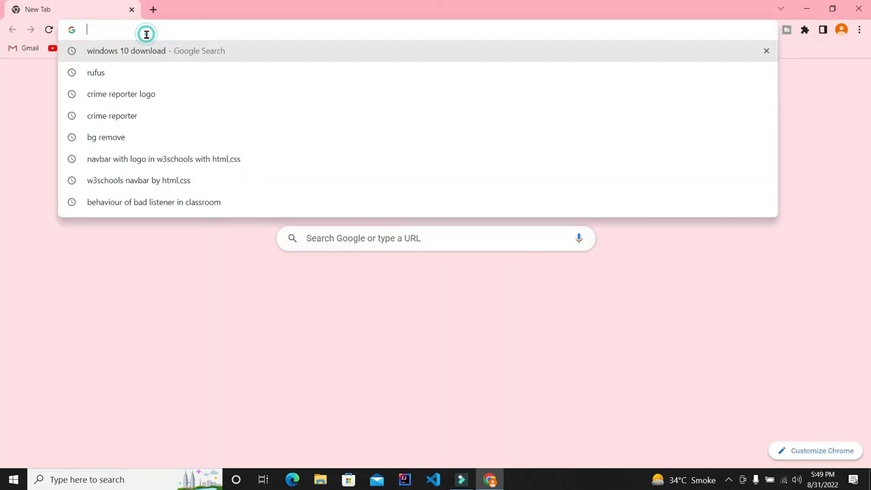
type("ruf")
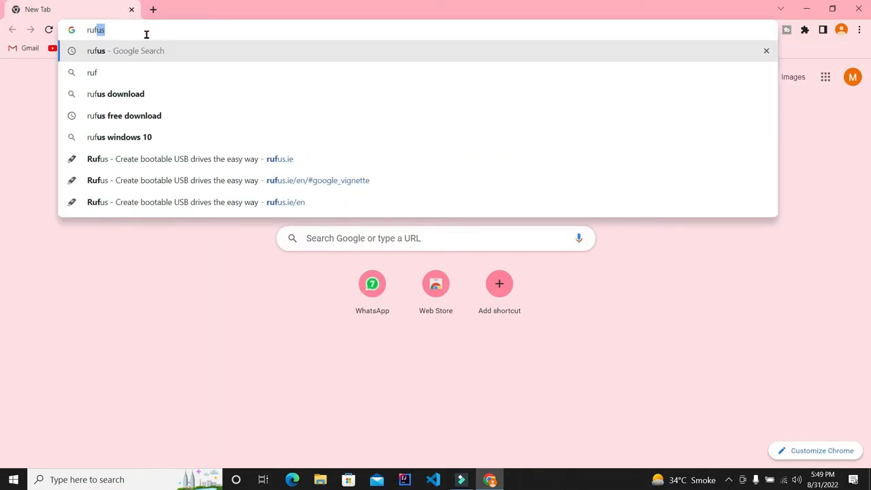
type("us")
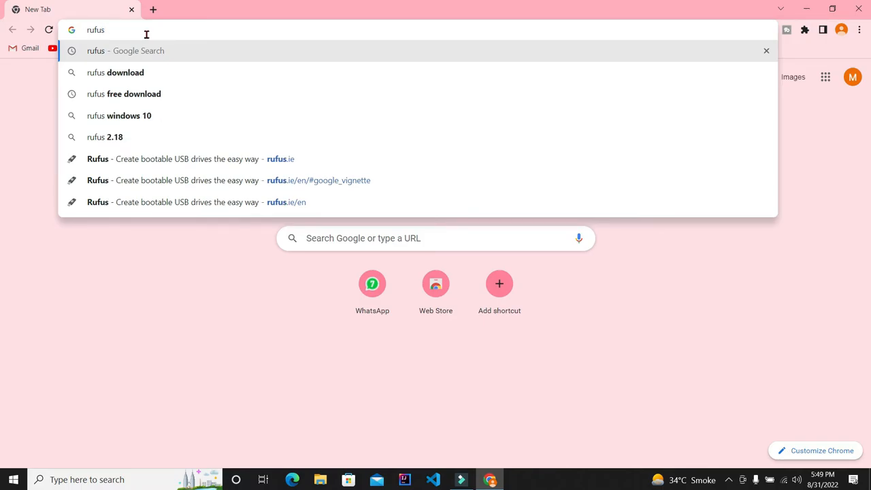
key("Return")
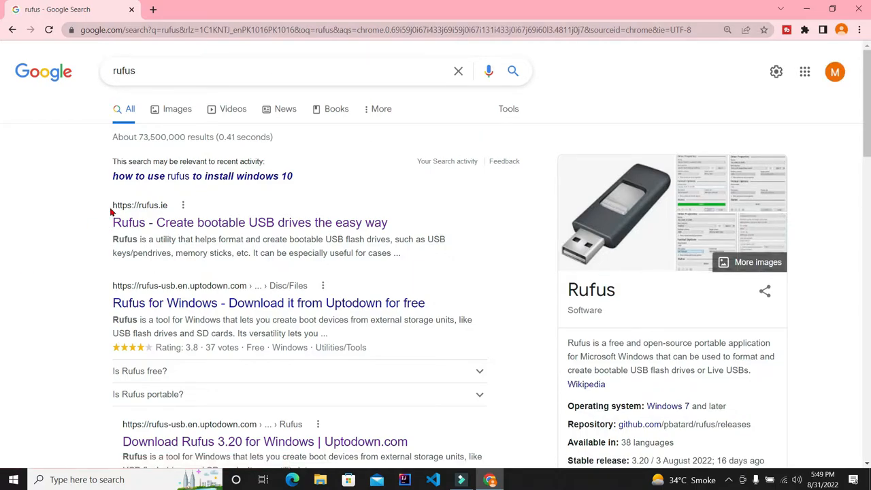
Open the official Rufus site, rufus.ie, from the search results.
left_click_drag(102, 205, 188, 209)
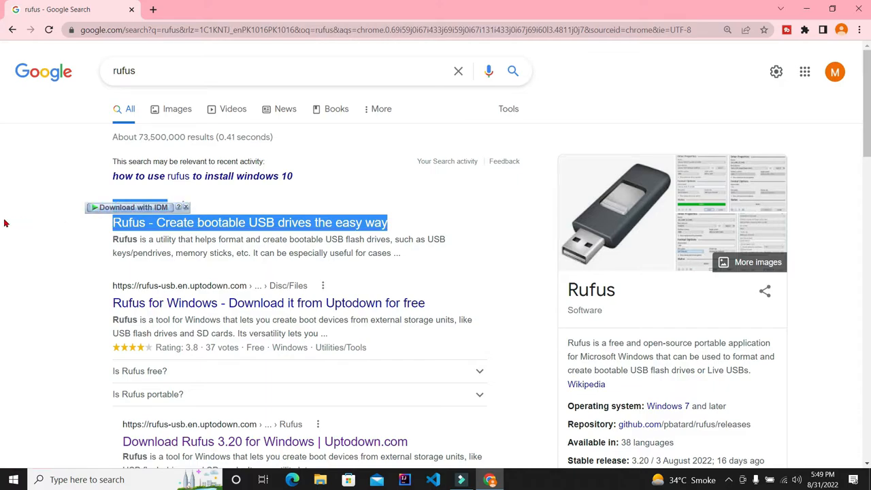
left_click(58, 235)
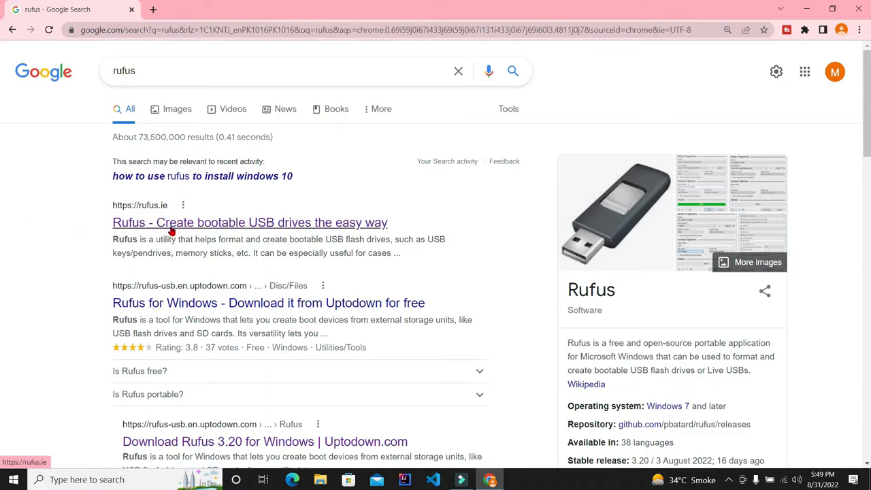
left_click(172, 232)
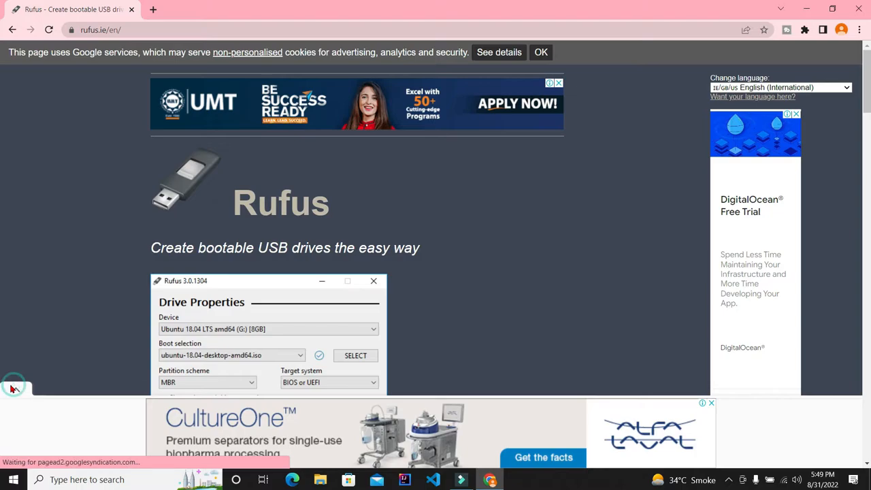
Download Rufus 3.20 from the site's Download section and start the download in the download manager.
scroll(7, 258, "down", 5)
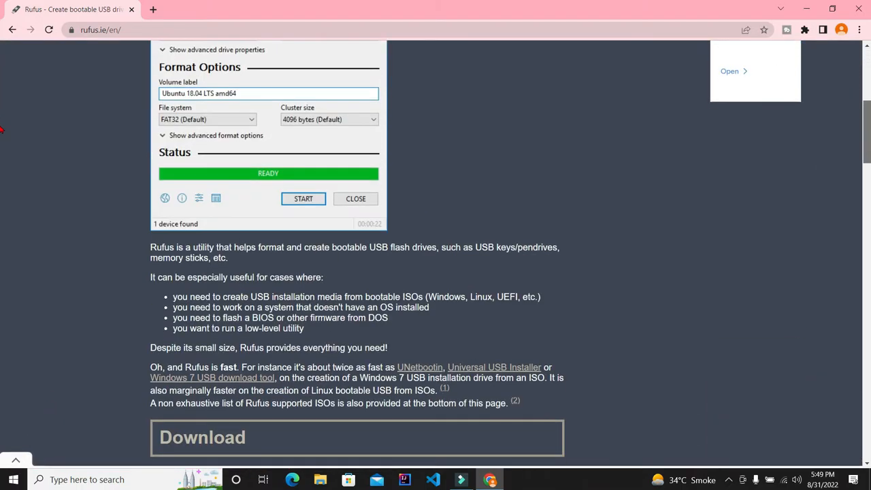
scroll(2, 130, "down", 4)
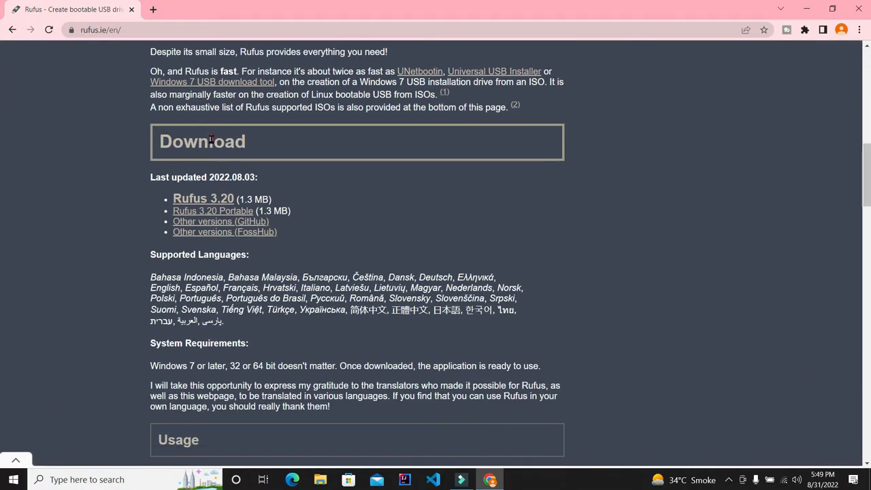
left_click_drag(180, 143, 278, 159)
left_click(517, 232)
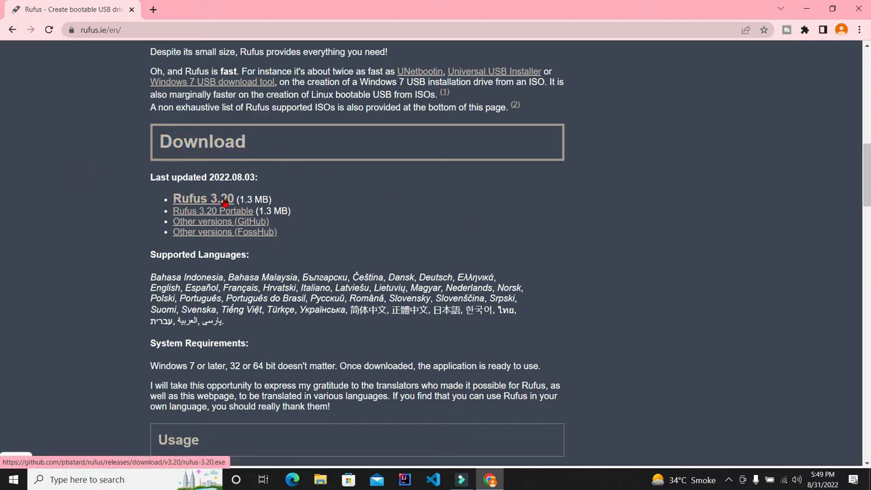
left_click(224, 203)
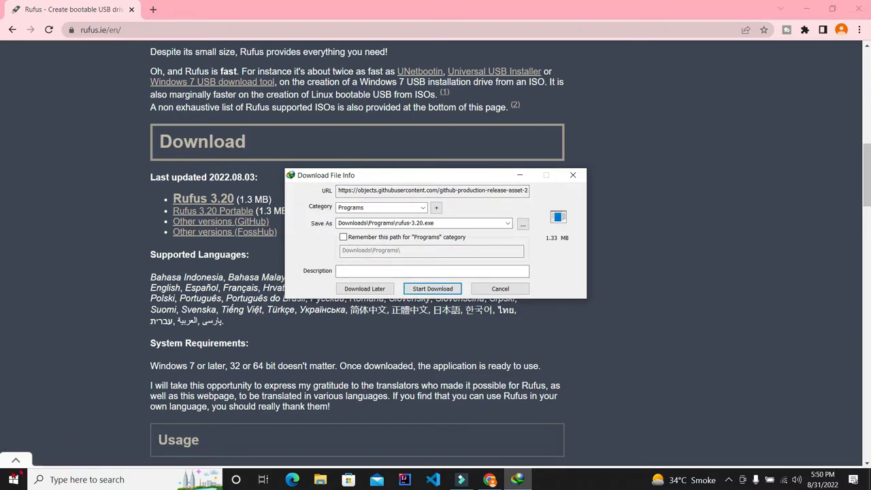
left_click(427, 288)
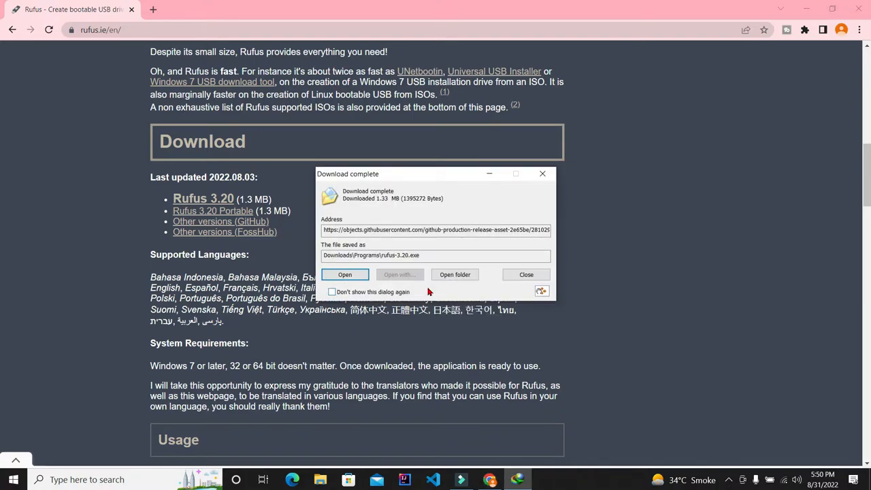
Open the download's folder and paste the rufus-3.20 application onto the desktop.
left_click(447, 279)
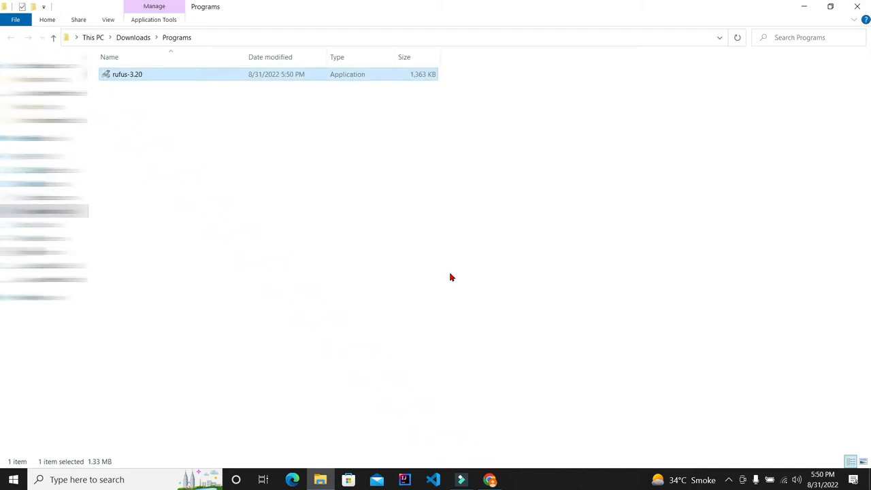
key("super+d")
key("ctrl+v")
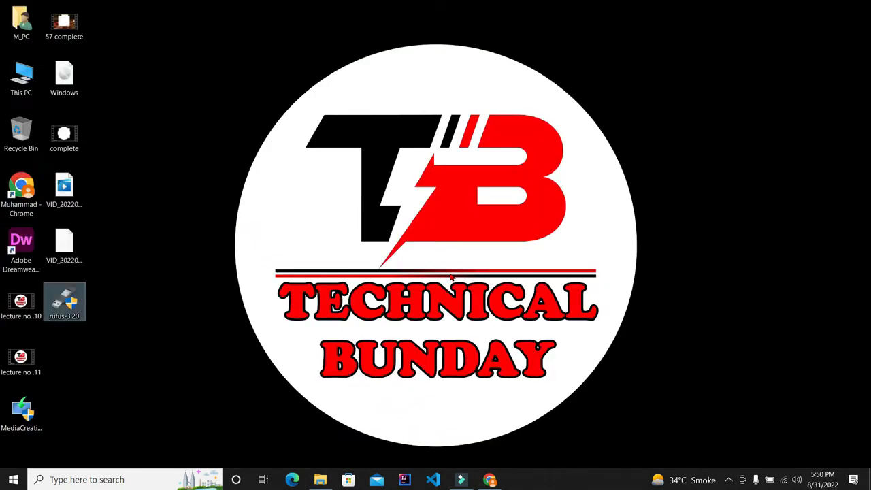
mouse_move(61, 312)
left_mouse_down()
mouse_move(97, 288)
mouse_move(68, 313)
left_mouse_up()
Refresh the desktop and launch rufus-3.20 from its desktop icon.
right_click(237, 158)
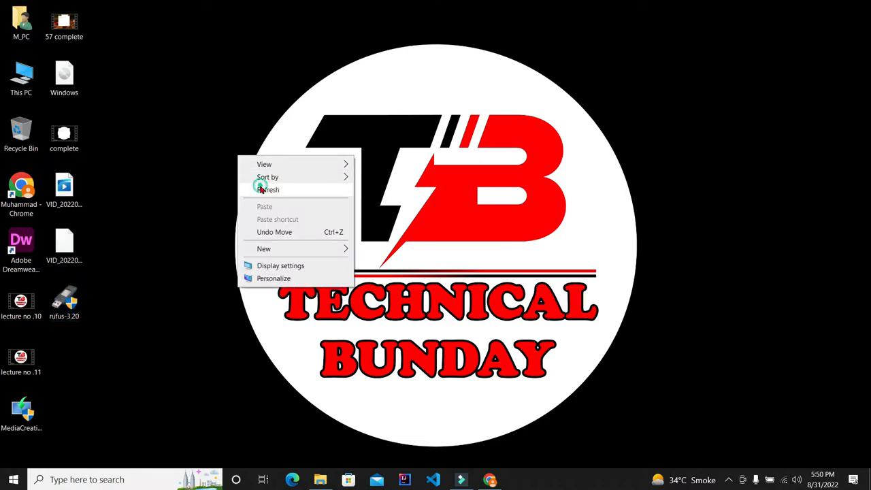
left_click(258, 188)
left_click(66, 303)
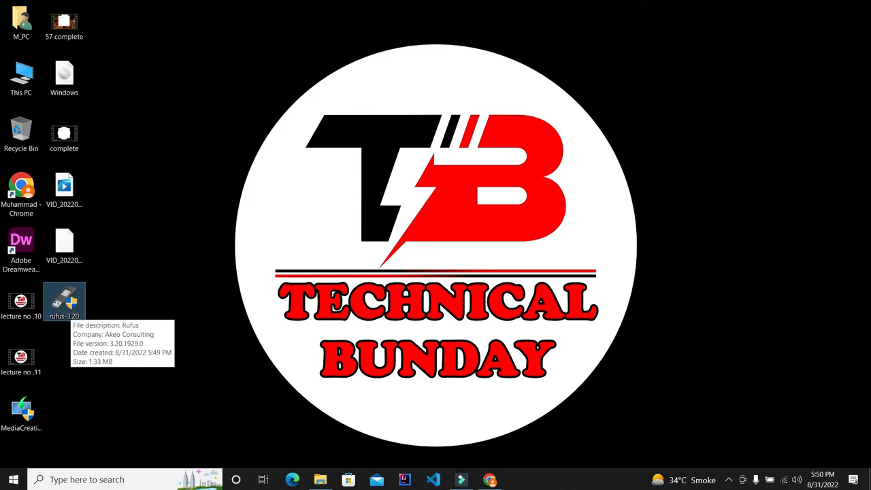
double_click(66, 303)
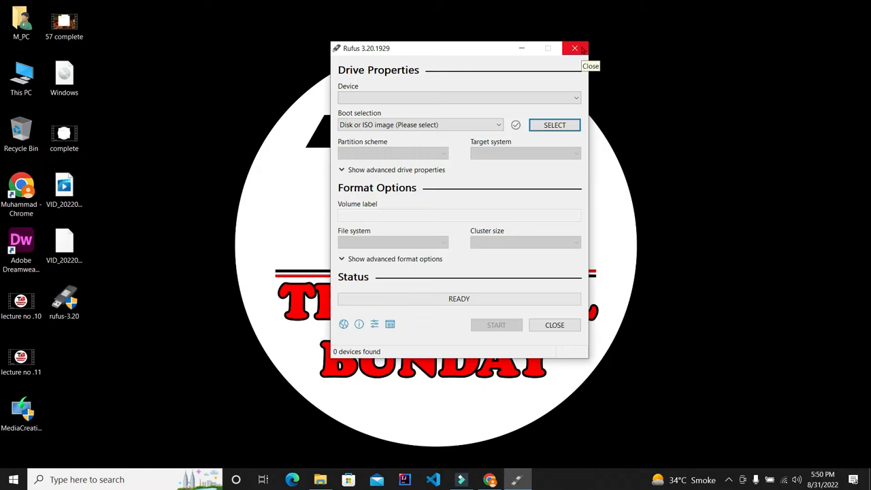
left_click(730, 479)
left_click(708, 455)
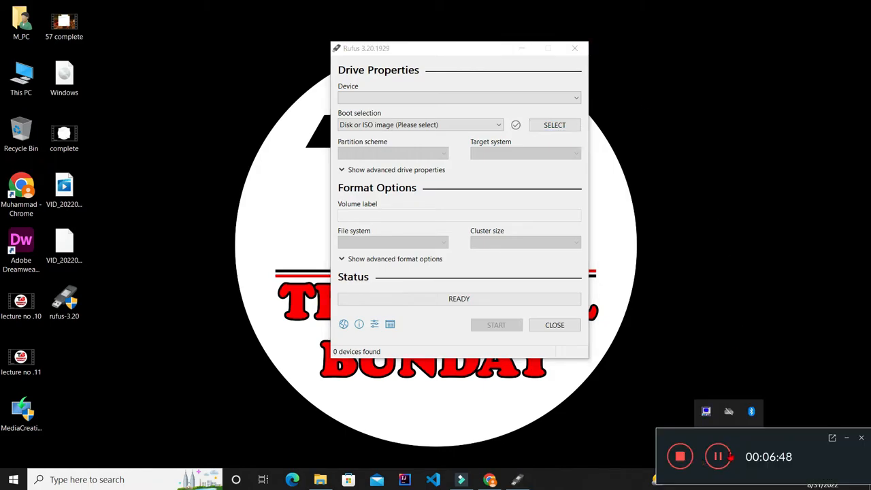
left_click(718, 455)
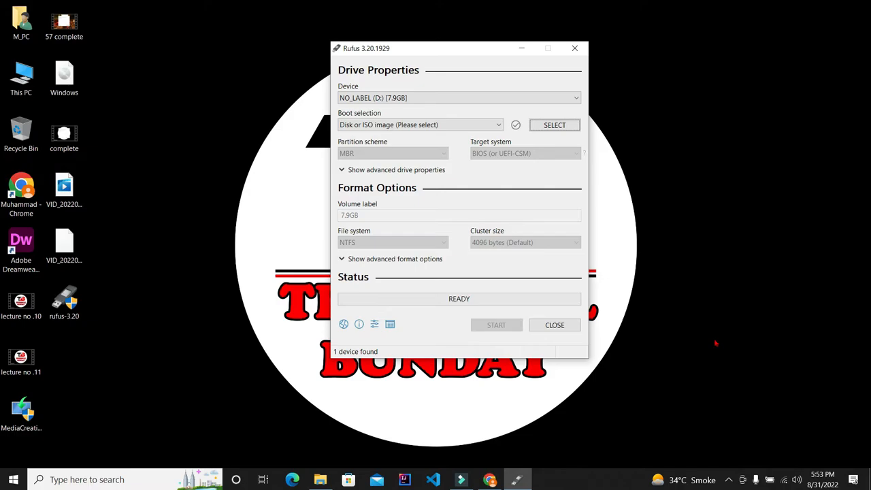
Check the Device list for the inserted USB drive and the Boot selection list in Rufus.
left_click(418, 99)
left_click(418, 99)
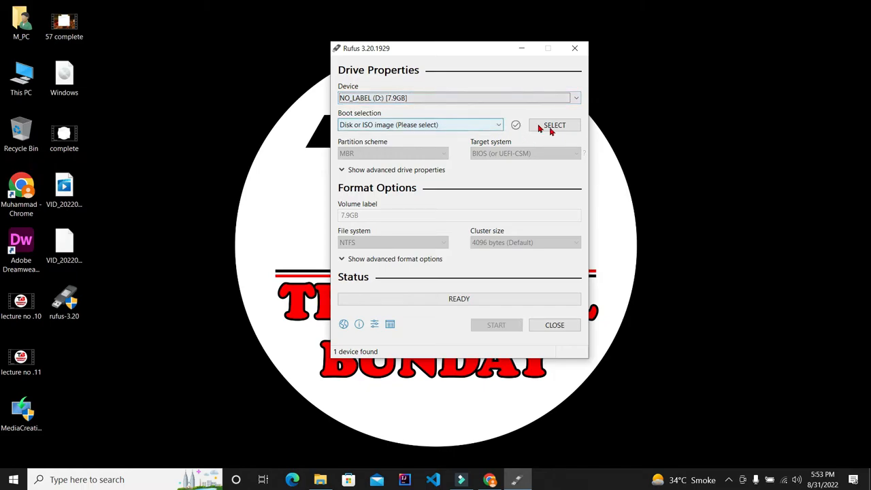
left_click(485, 126)
left_click(485, 127)
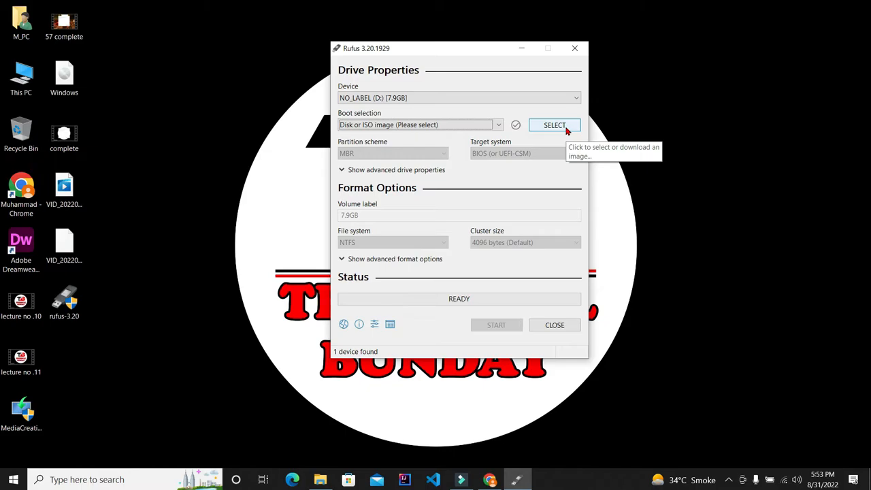
Choose the Windows ISO image from the desktop as Rufus's boot selection.
left_click(554, 125)
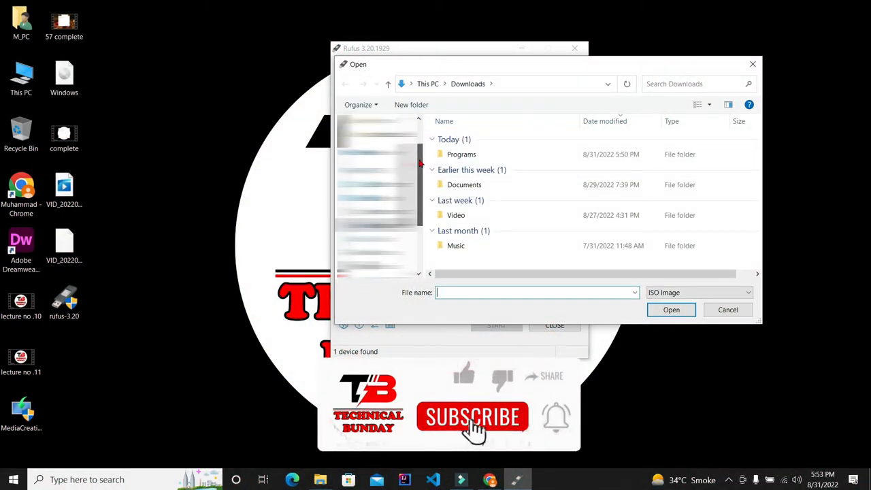
left_click(375, 197)
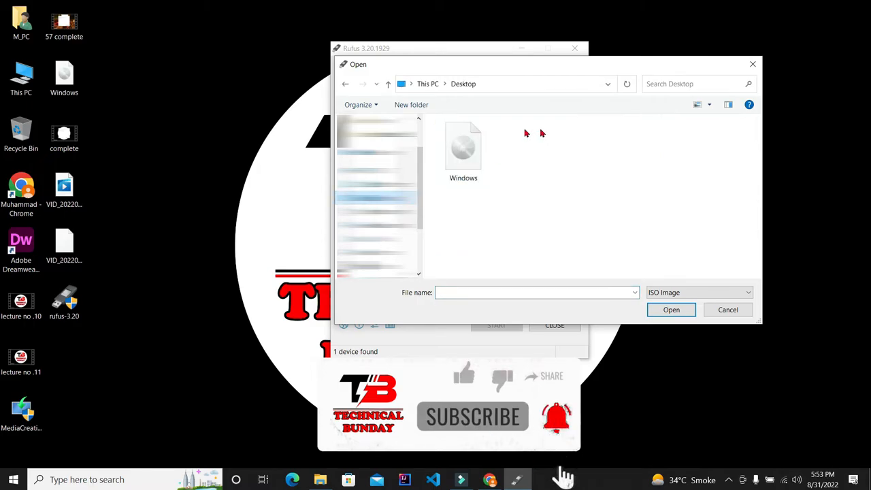
left_click(484, 143)
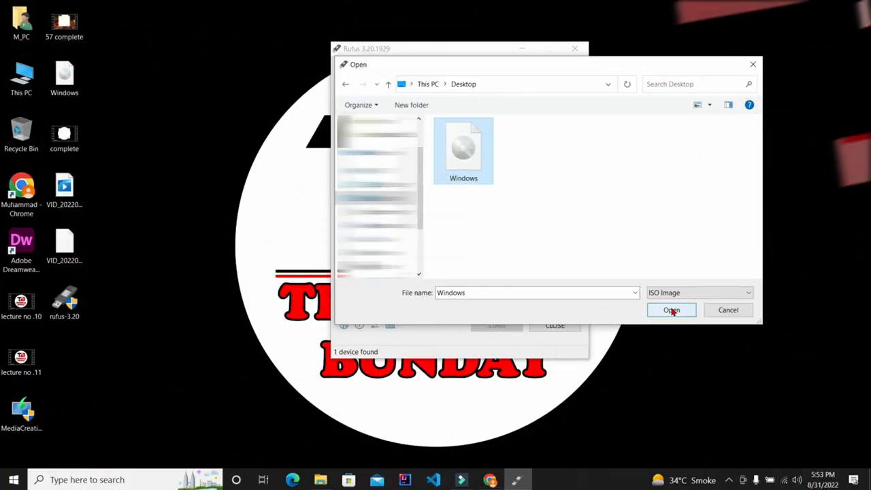
left_click(673, 310)
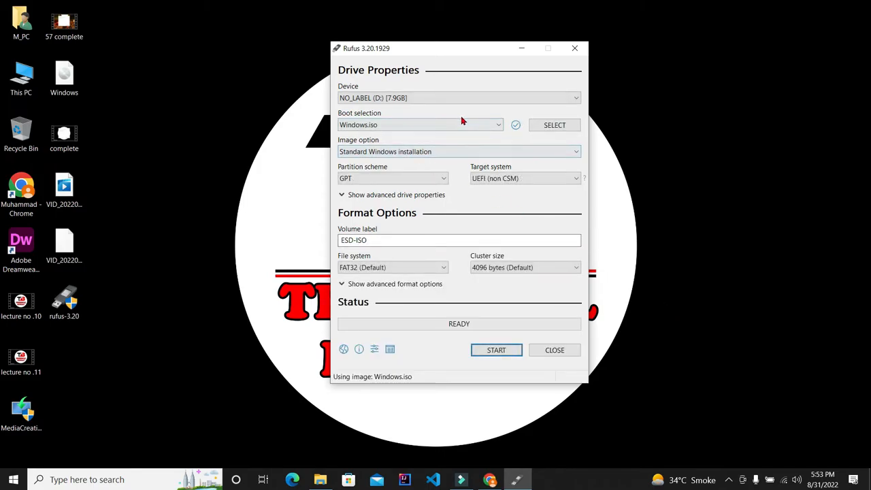
Set the partition scheme to MBR.
left_click(462, 122)
left_click(462, 122)
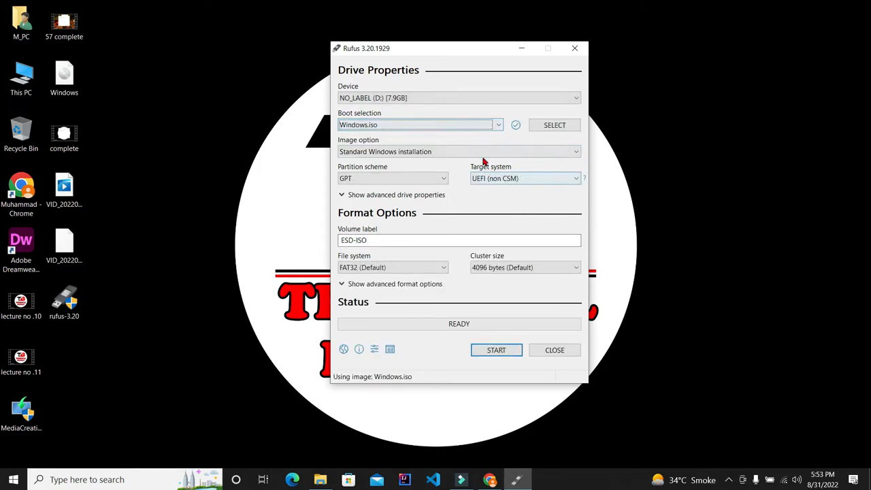
left_click(476, 152)
left_click(475, 150)
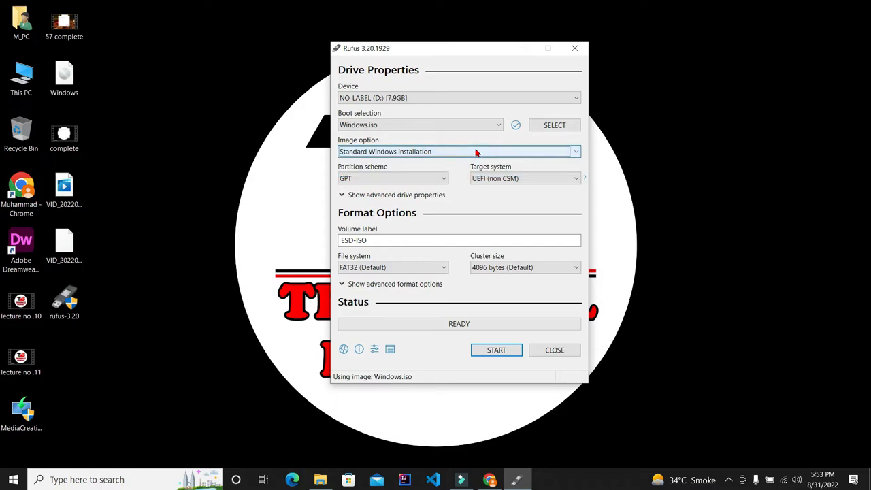
left_click(407, 181)
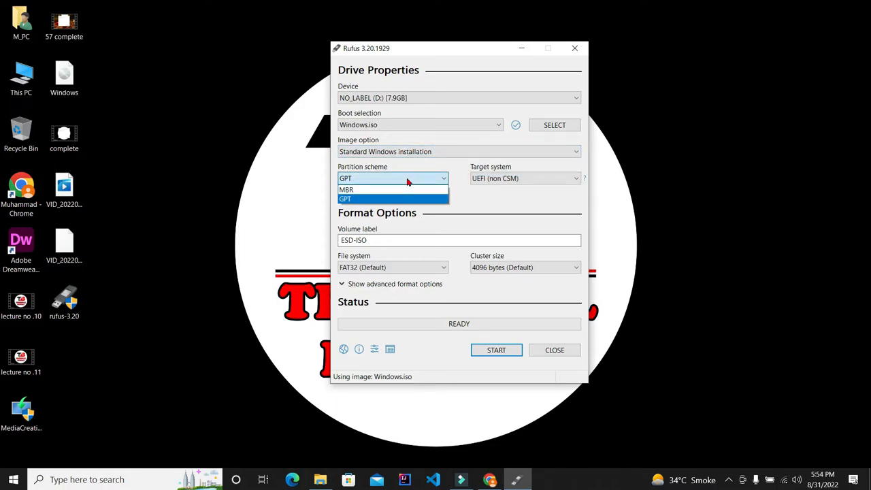
left_click(404, 191)
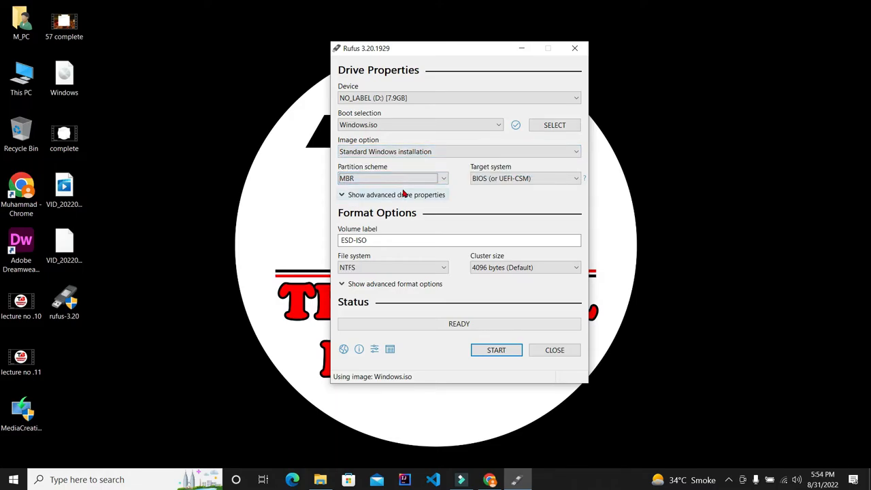
Review the Target system and Partition scheme options and toggle the advanced drive properties open and closed.
left_click(567, 178)
left_click(568, 179)
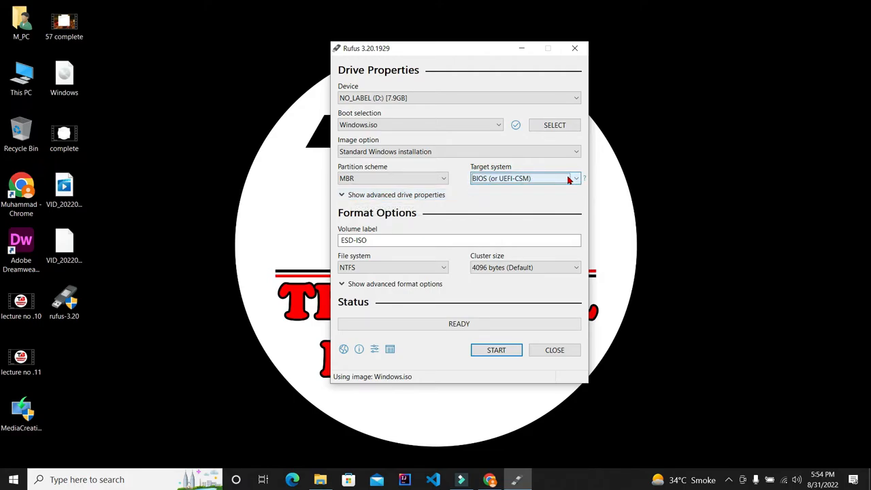
left_click(429, 177)
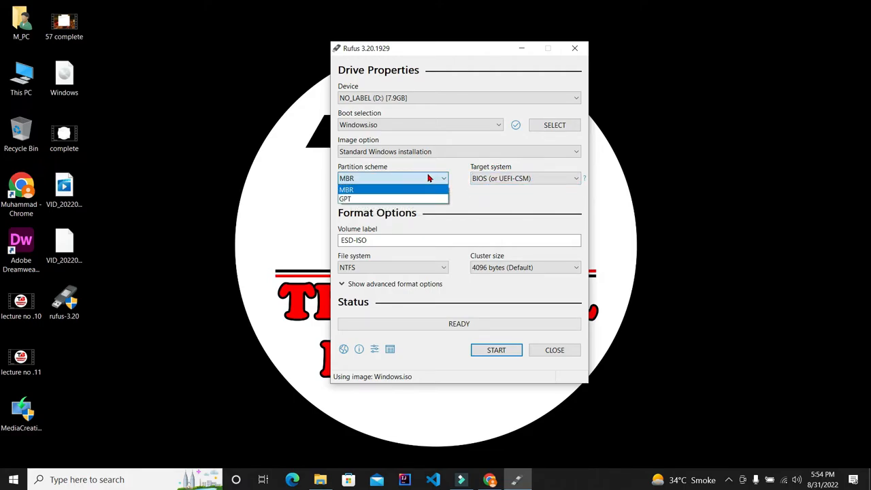
left_click(428, 178)
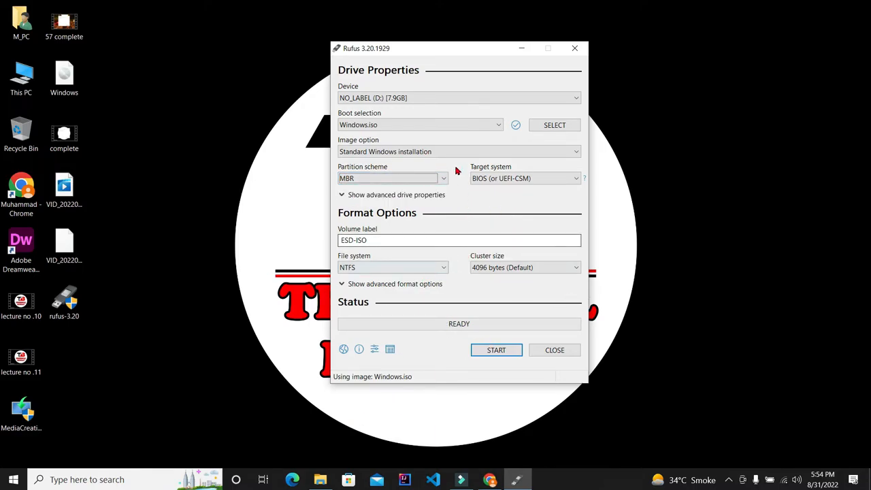
left_click(442, 178)
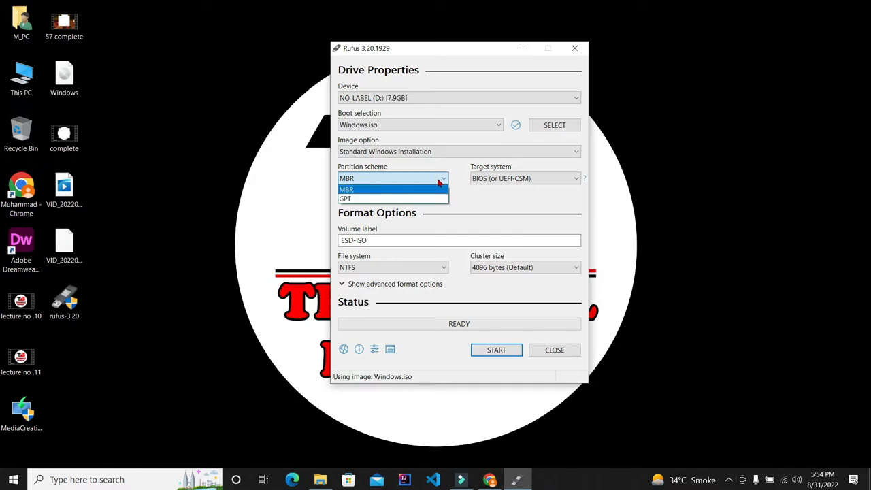
left_click(439, 180)
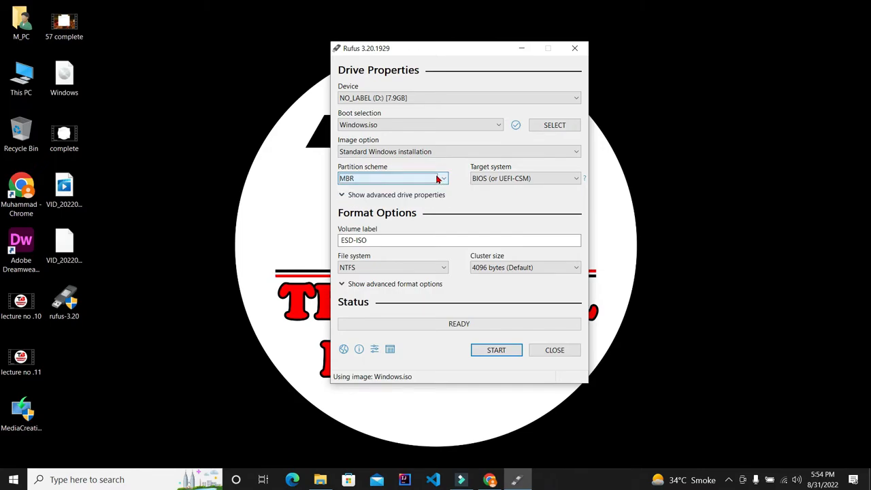
left_click(442, 179)
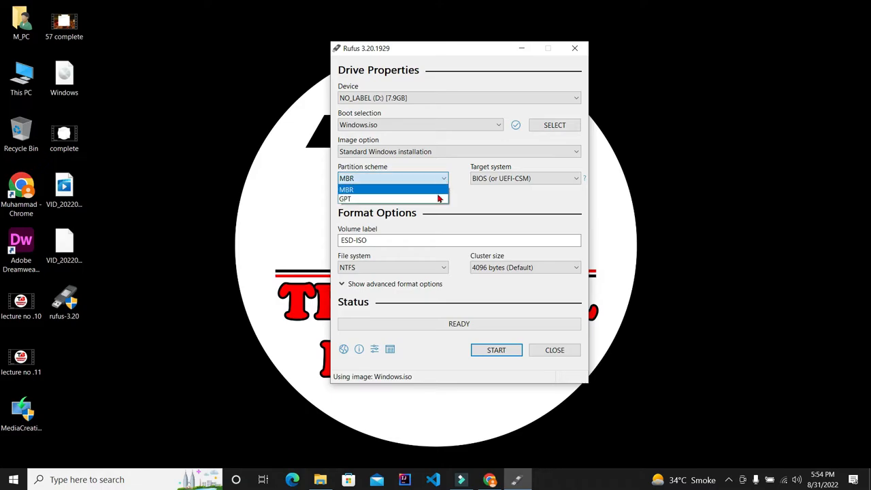
left_click(429, 191)
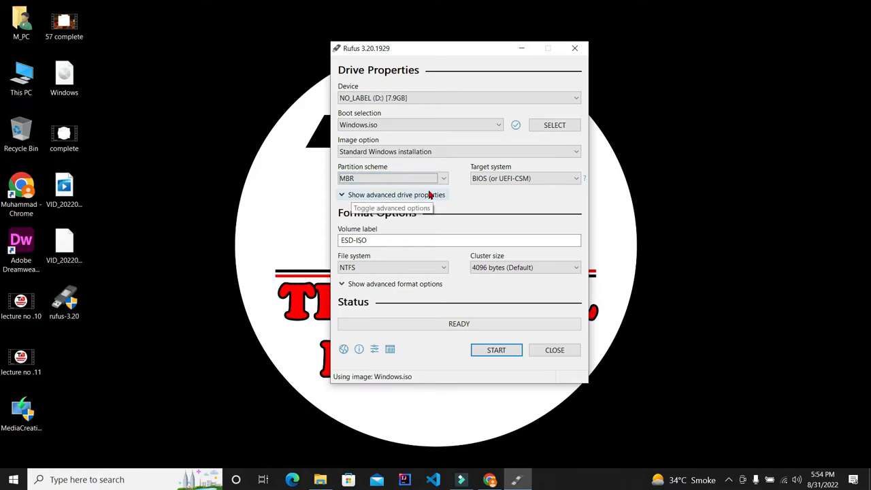
left_click(443, 179)
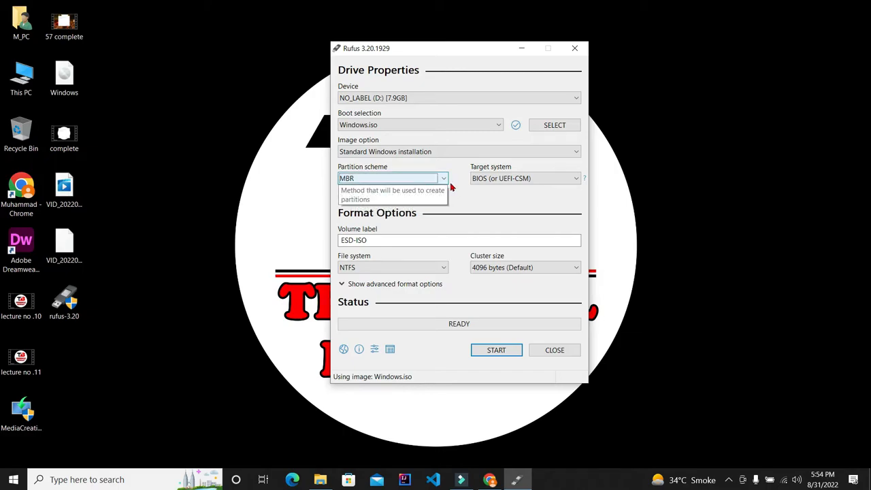
left_click(408, 188)
left_click(406, 197)
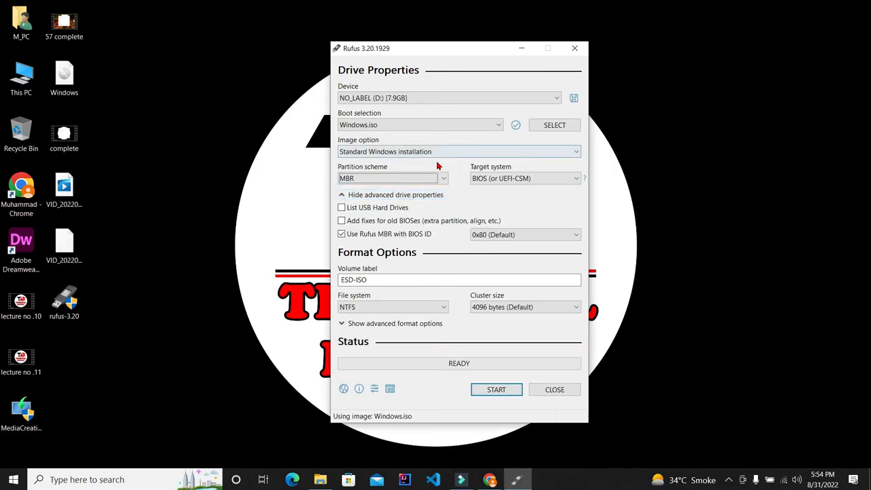
left_click(344, 195)
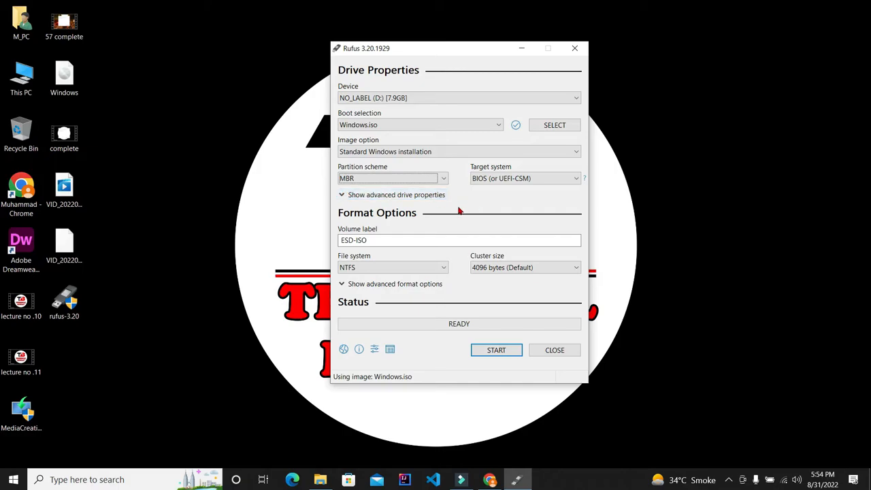
Start writing the ISO to the USB drive, accepting the Windows customization defaults and the data-destruction warning.
left_click(522, 268)
left_click(524, 269)
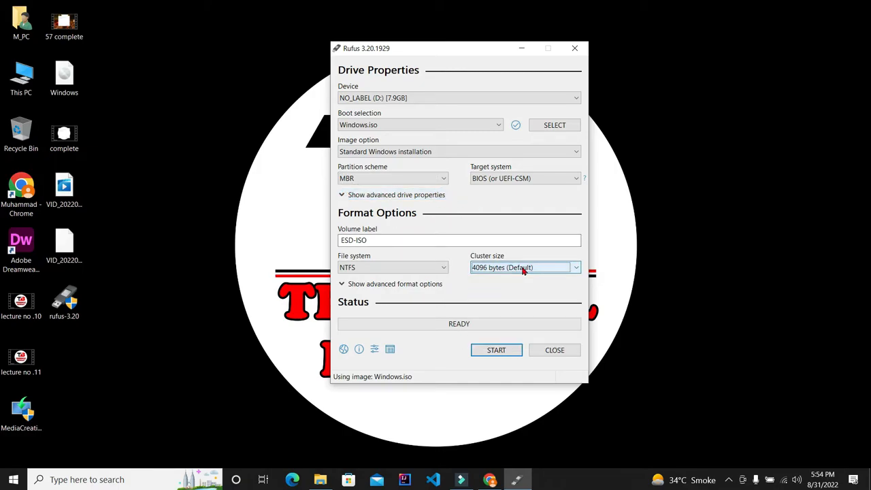
left_click(415, 269)
left_click(433, 270)
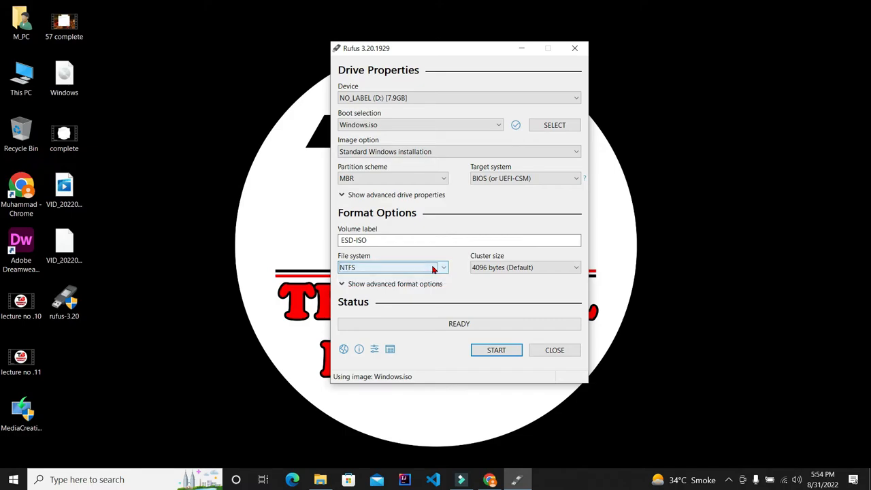
left_click(494, 354)
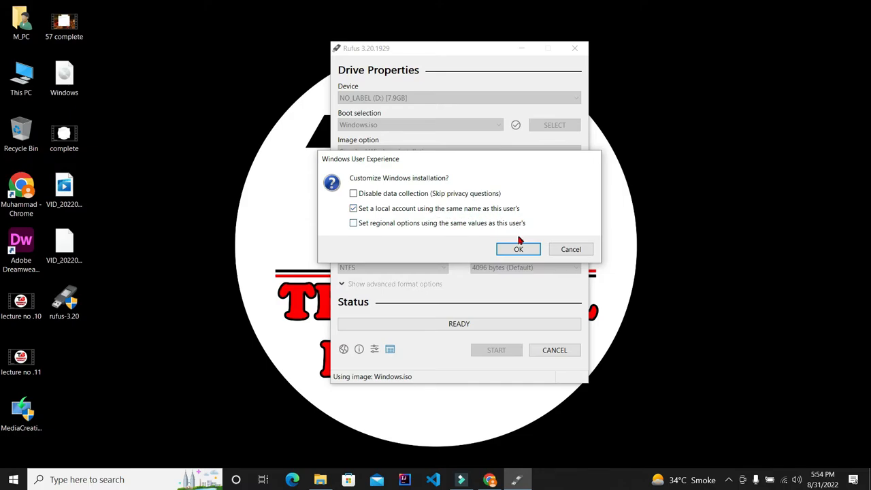
left_click(517, 249)
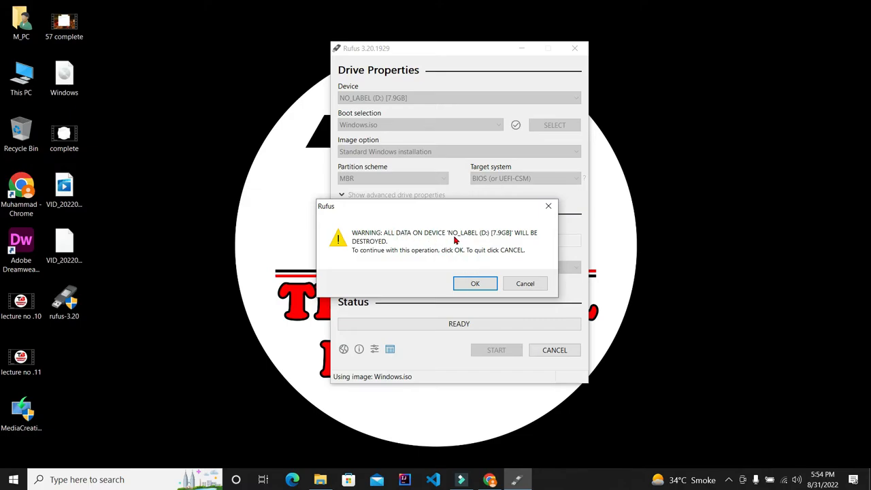
left_click(476, 284)
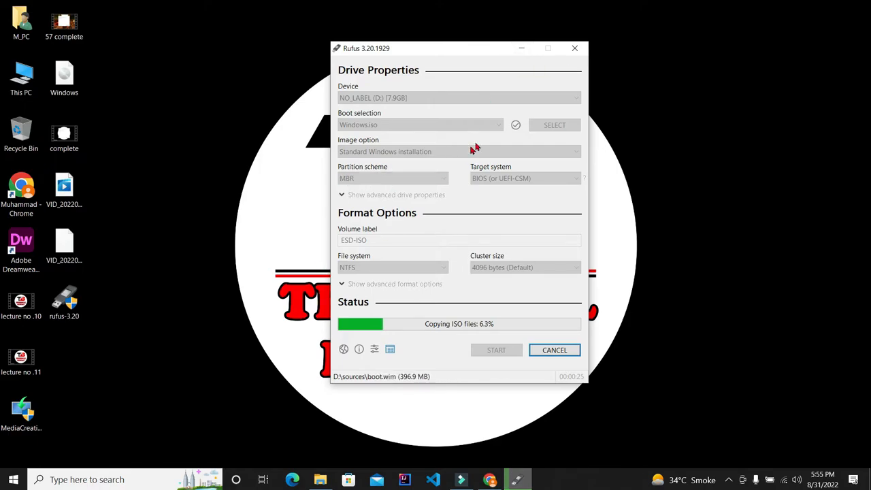
Minimize Rufus, refresh the desktop, and open Disk Management through This PC's Manage option.
left_click(521, 48)
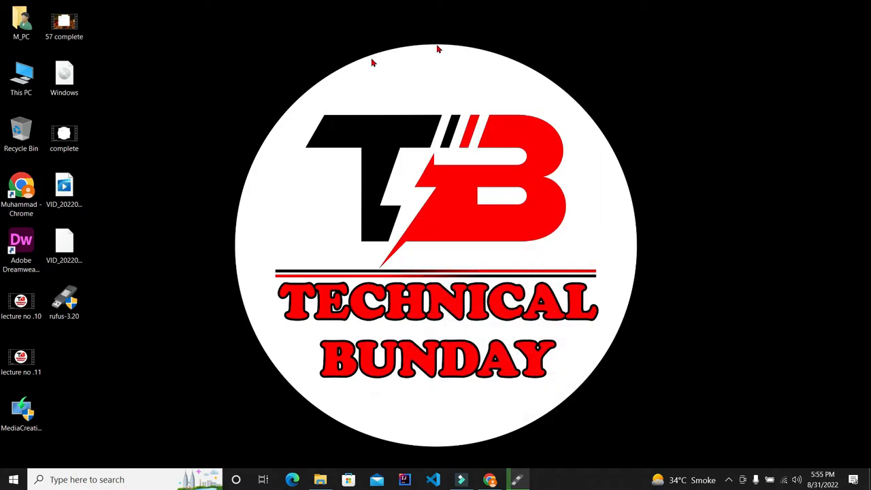
right_click(362, 62)
left_click(379, 93)
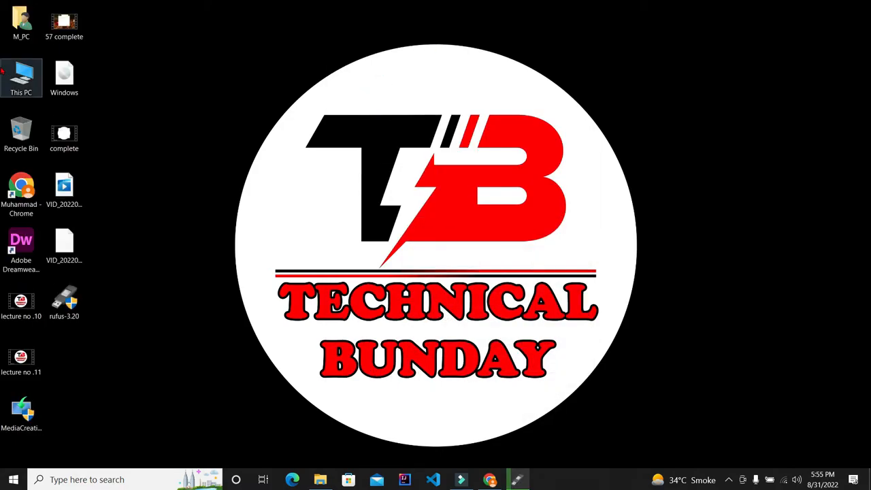
right_click(28, 80)
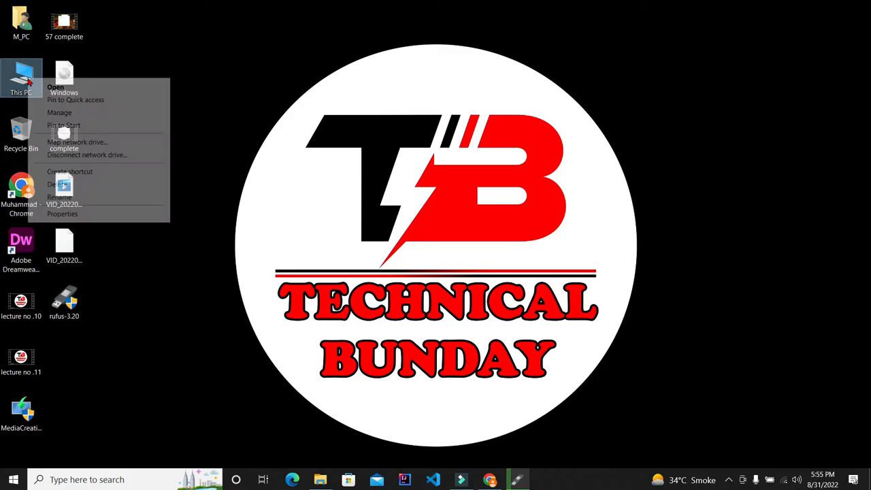
left_click(59, 113)
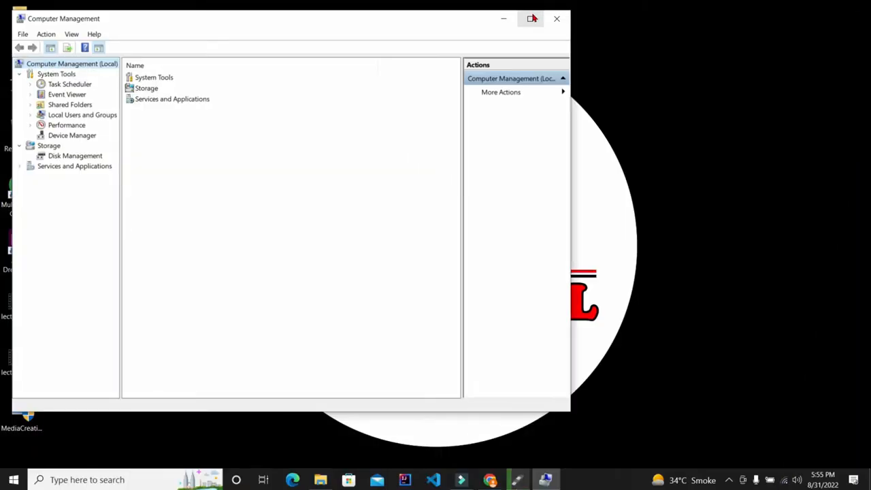
left_click(530, 18)
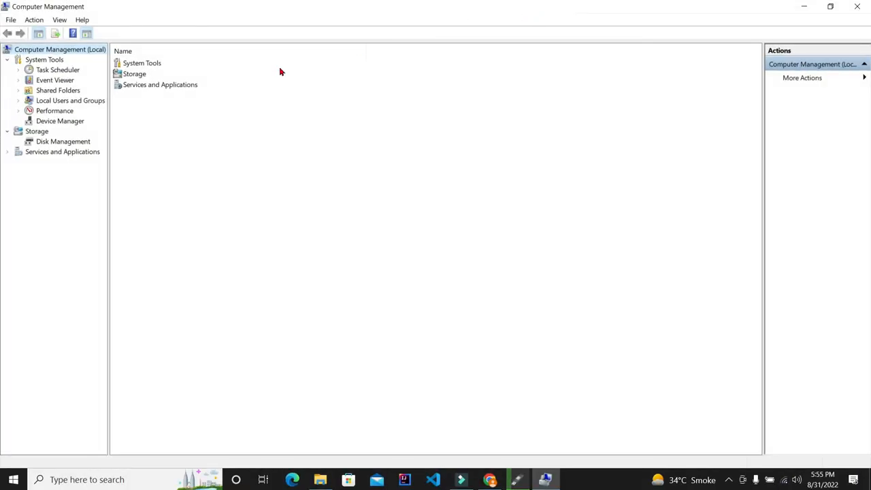
left_click(62, 141)
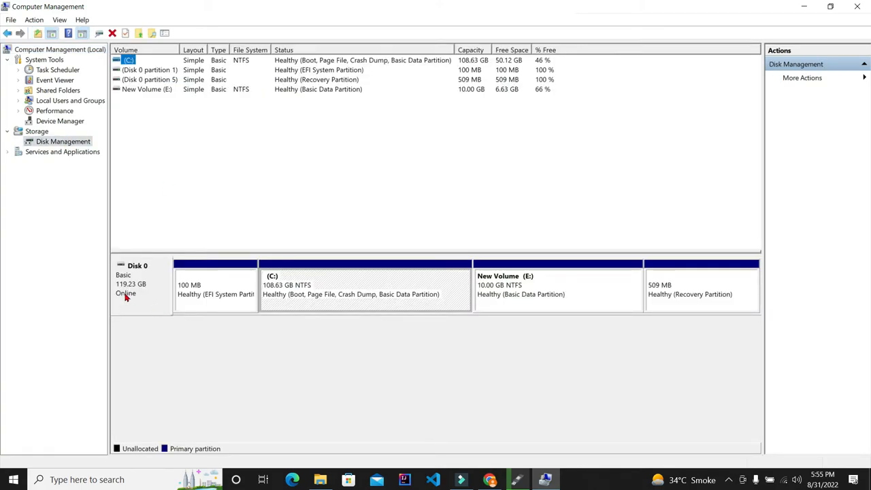
Open Disk 0's properties and browse its Policies, Volumes, Driver and Details tabs.
left_click(125, 297)
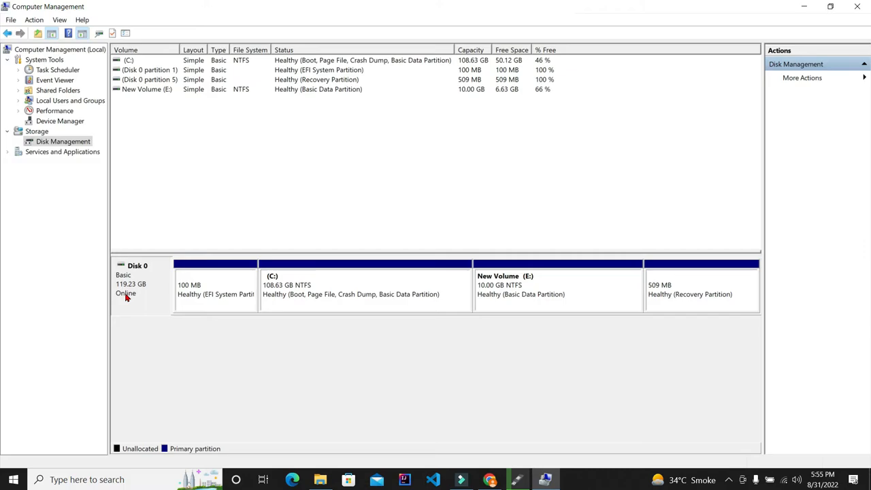
right_click(125, 296)
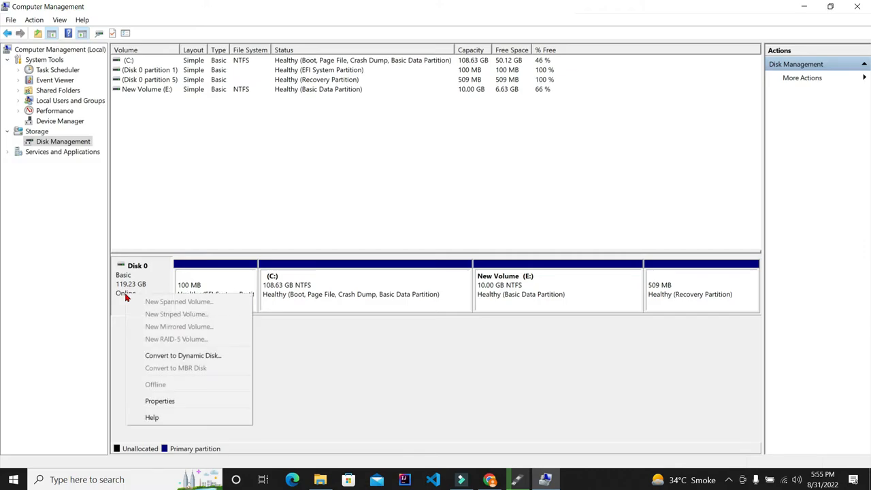
left_click(186, 403)
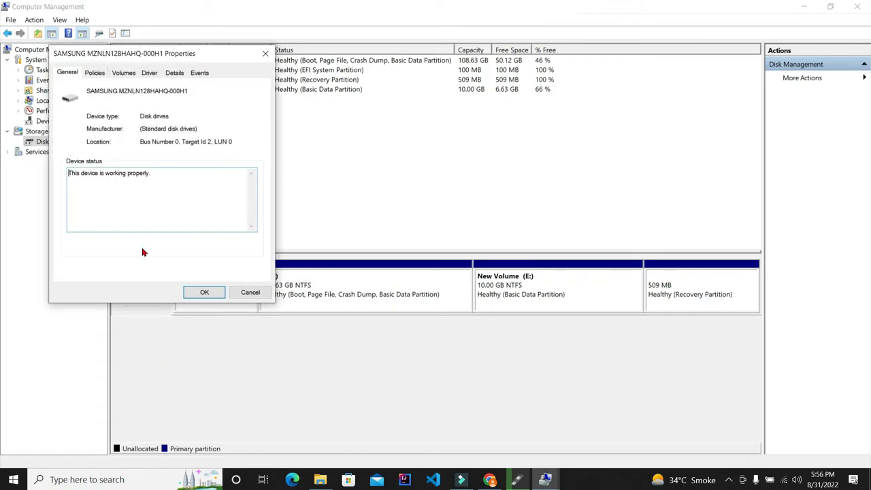
left_click(101, 75)
left_click(120, 74)
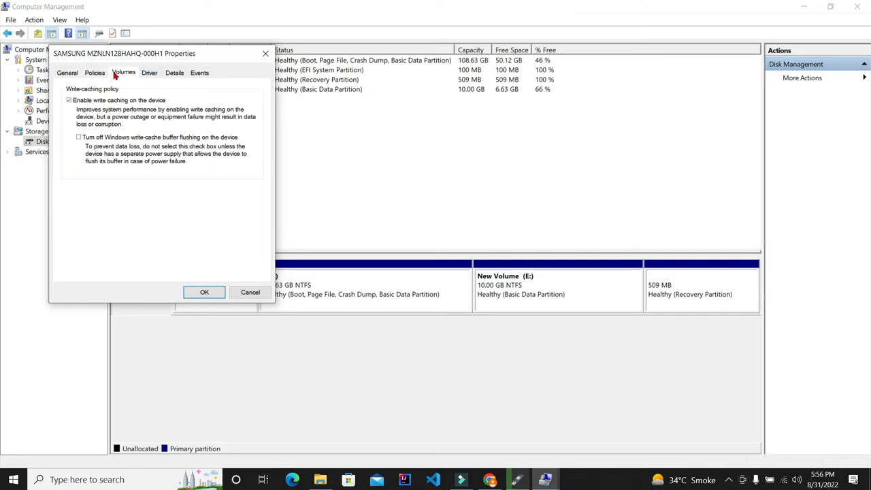
left_click(152, 72)
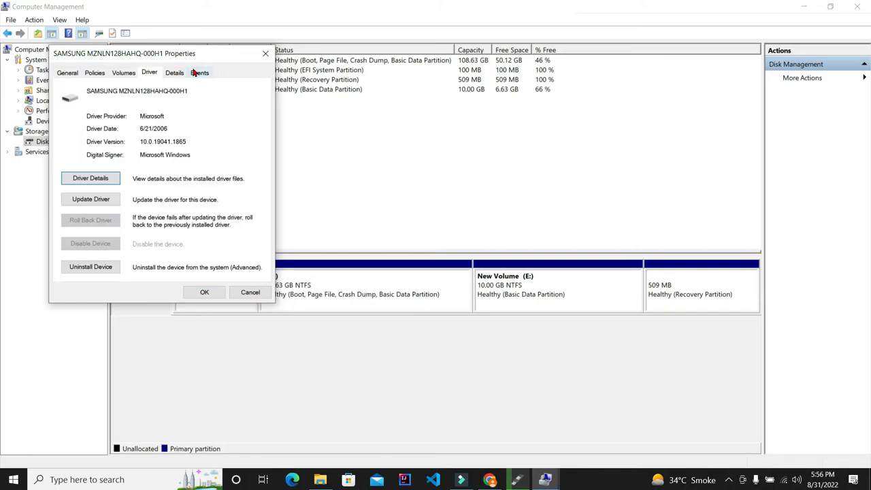
left_click(195, 73)
left_click(170, 74)
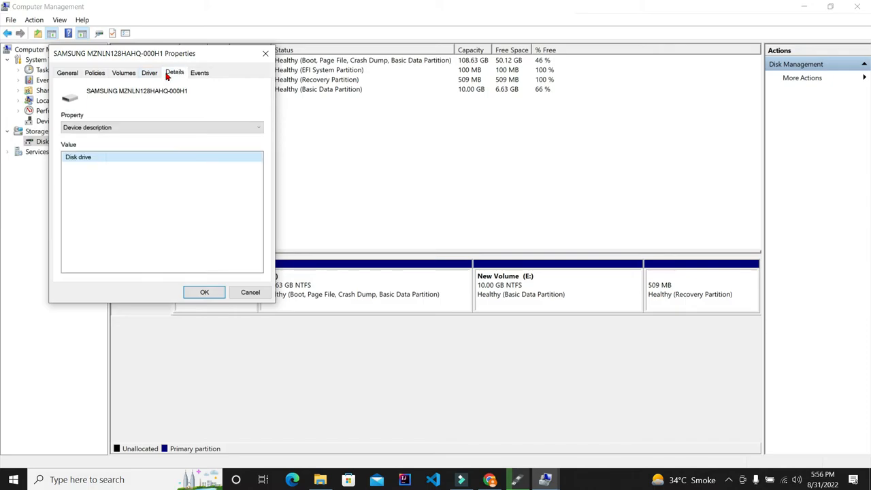
Check Disk 0's partition style on the Volumes tab and bring the Rufus copying window forward.
left_click(130, 74)
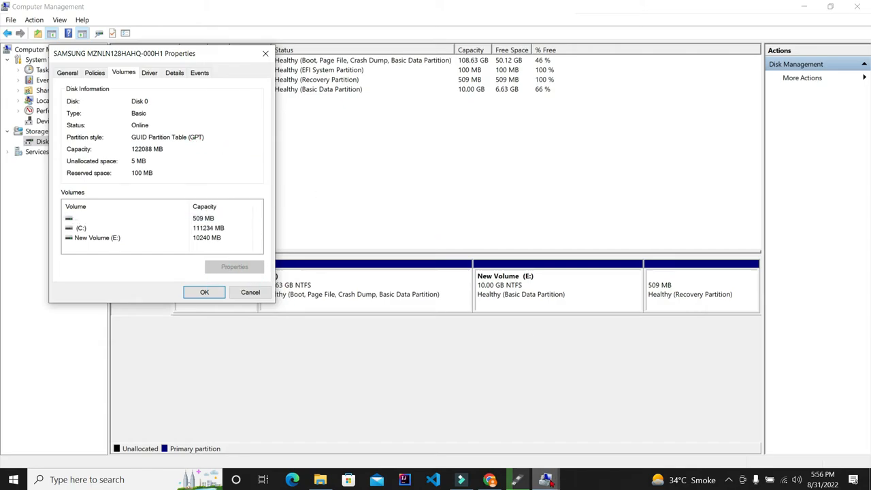
left_click(516, 479)
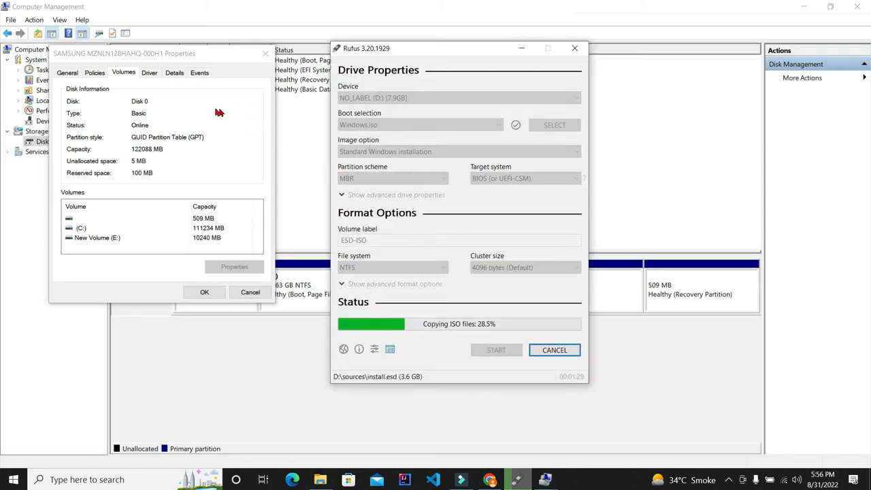
left_click(184, 149)
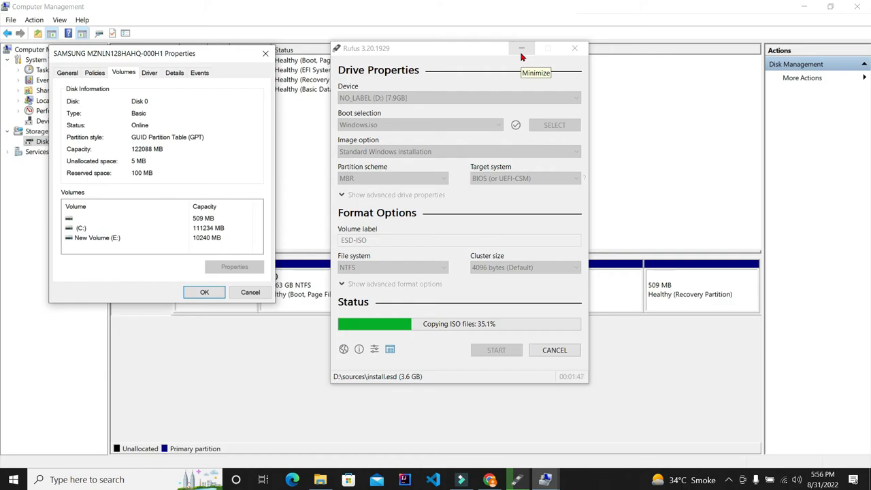
Close the disk properties dialog and the Computer Management window.
left_click(809, 5)
left_click(809, 4)
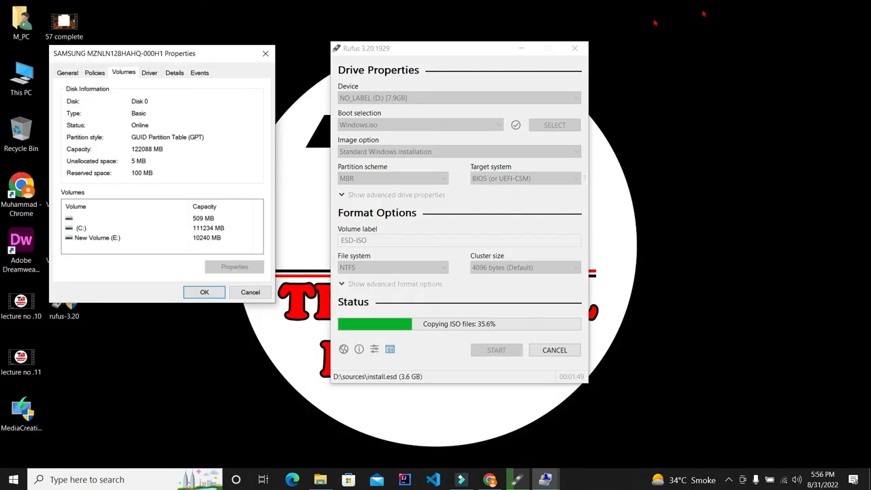
left_click(265, 54)
left_click(547, 480)
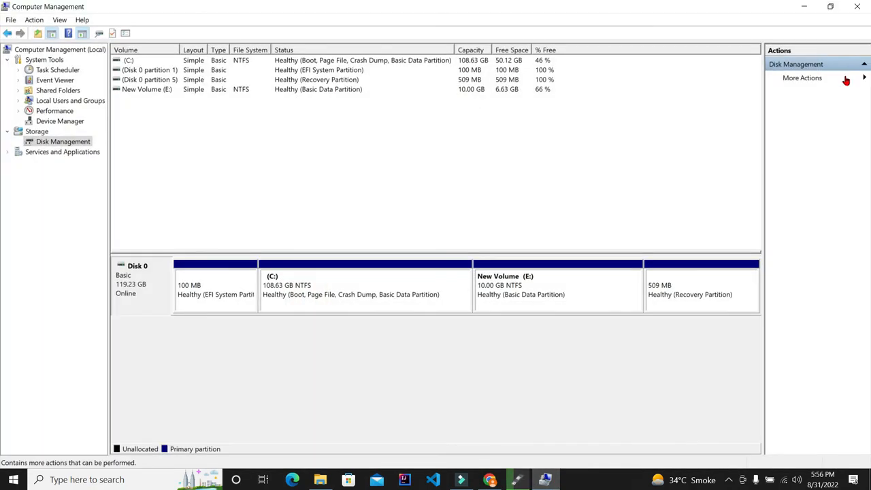
left_click(857, 7)
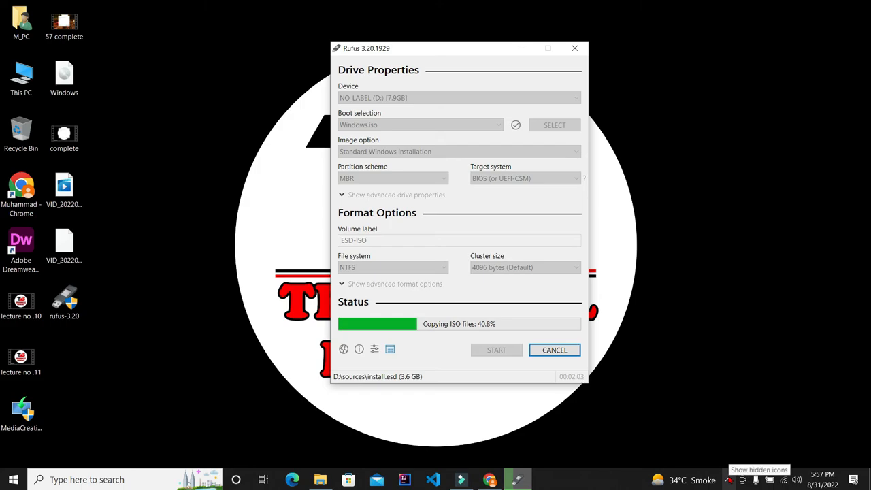
left_click(728, 479)
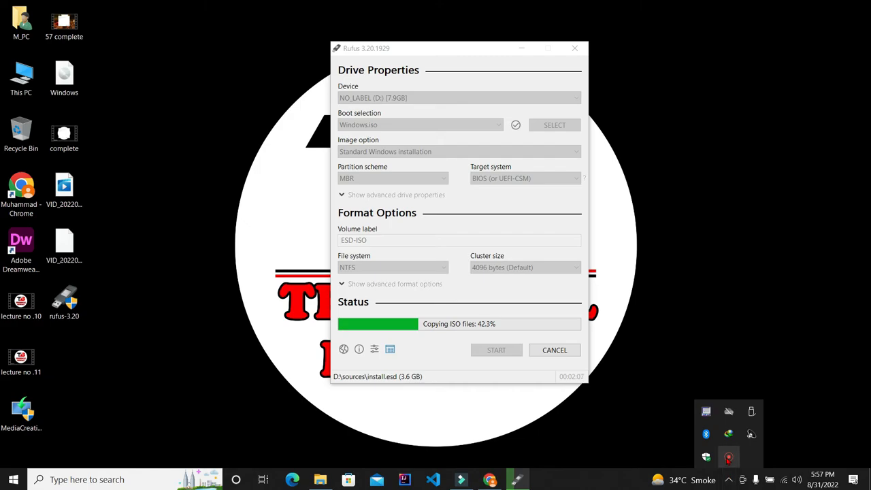
left_click(729, 460)
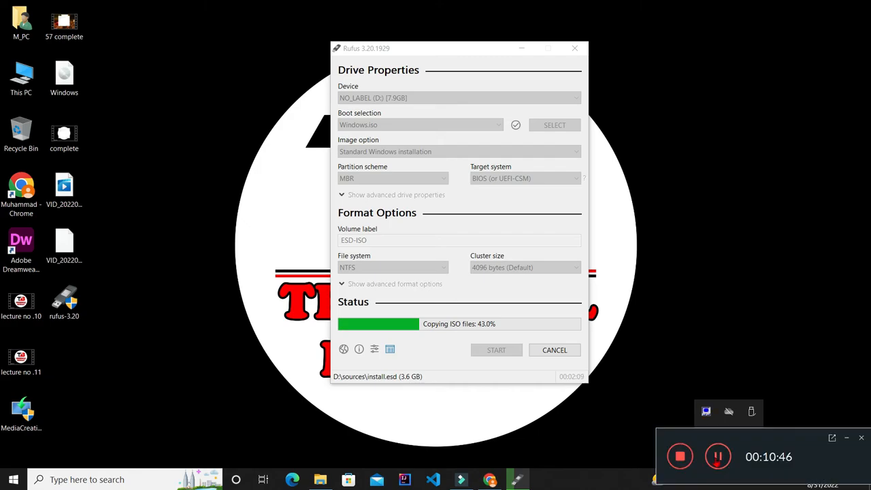
left_click(718, 456)
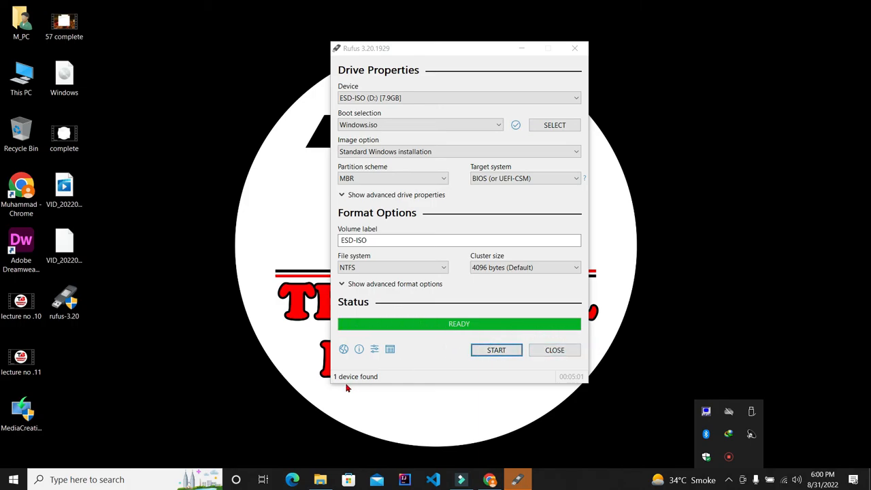
Close Rufus after the write finishes and browse the ESD-ISO (D:) USB drive's files in This PC.
left_click(554, 351)
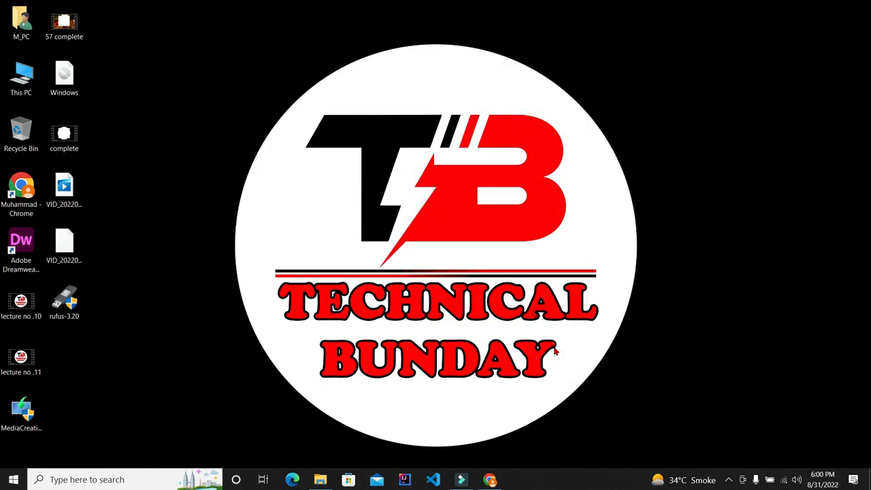
double_click(20, 82)
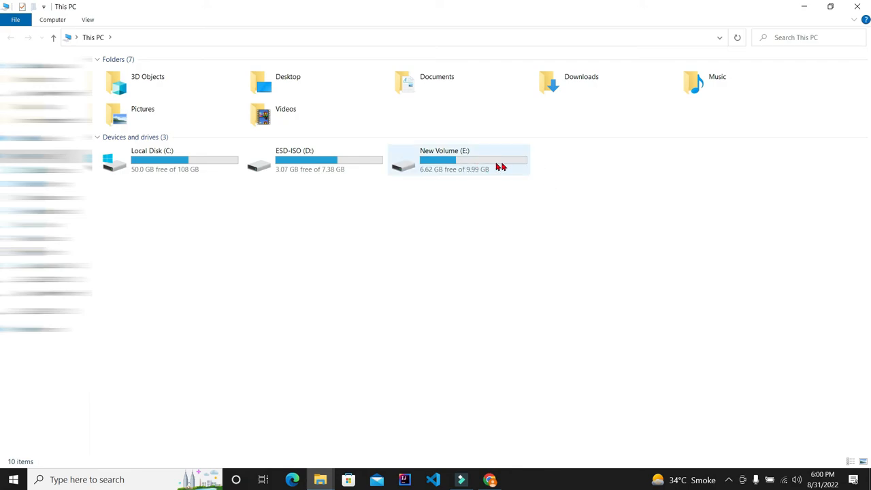
double_click(345, 163)
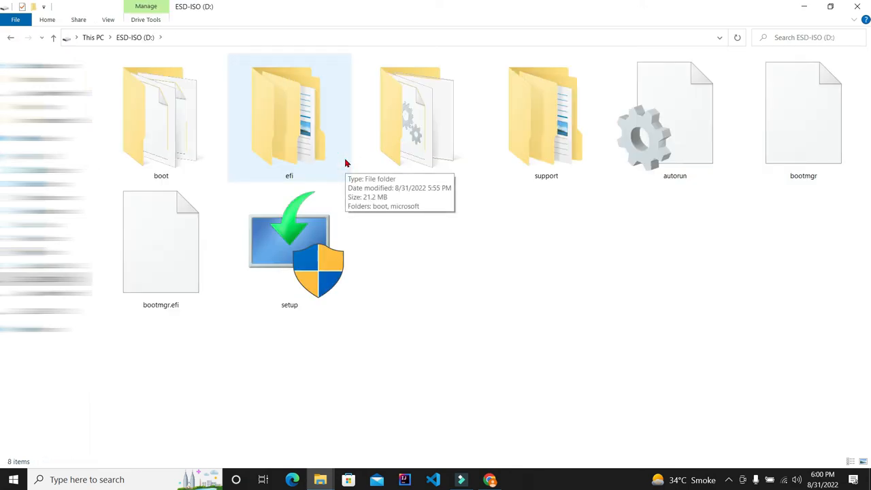
left_click(10, 37)
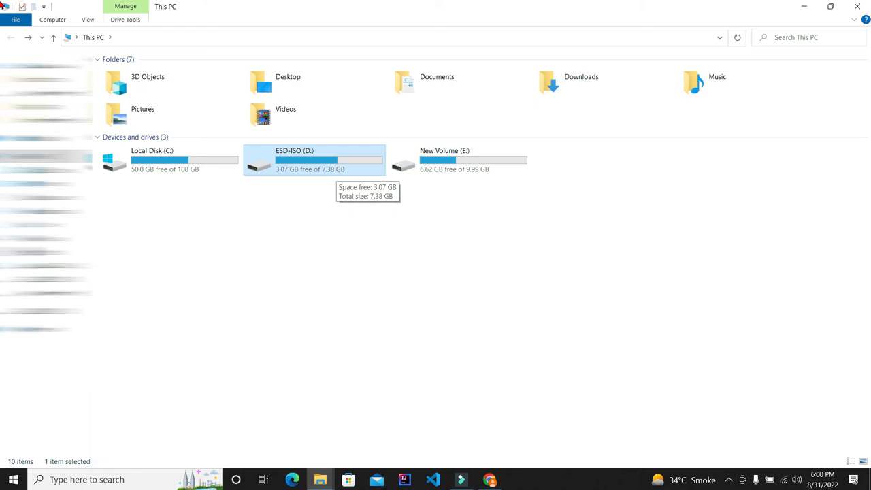
left_click(858, 7)
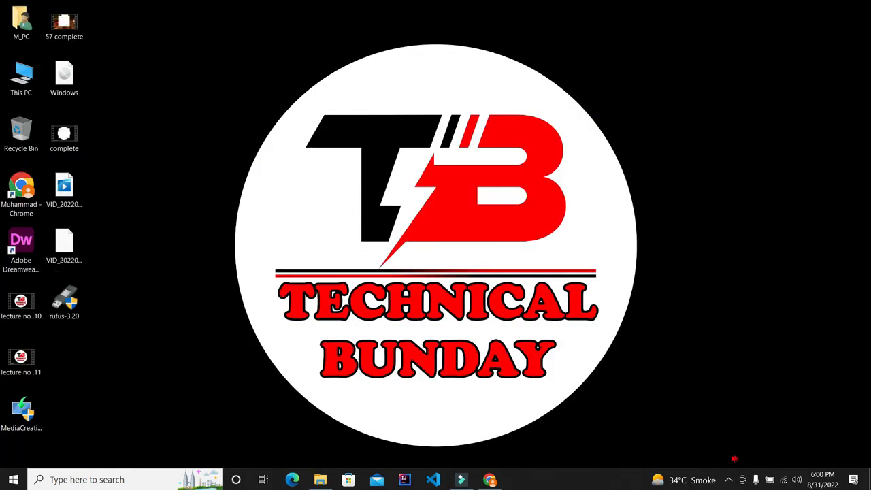
right_click(511, 163)
left_click(546, 197)
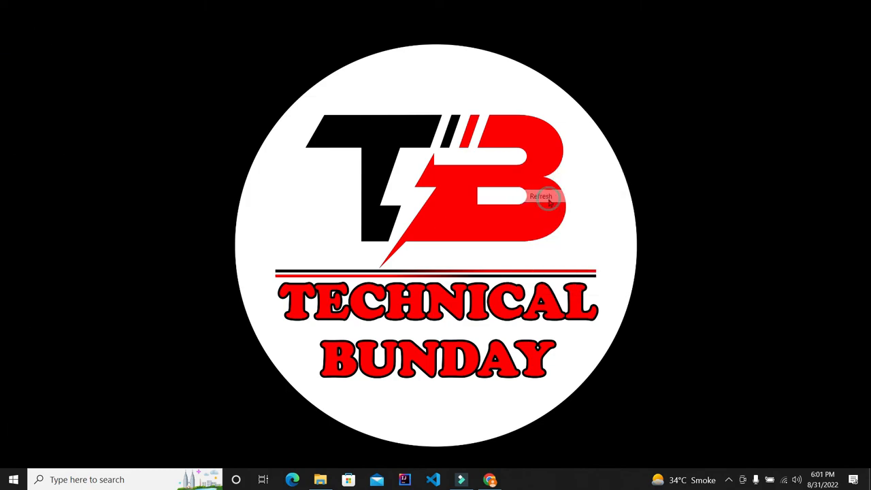
right_click(548, 199)
left_click(571, 235)
right_click(570, 236)
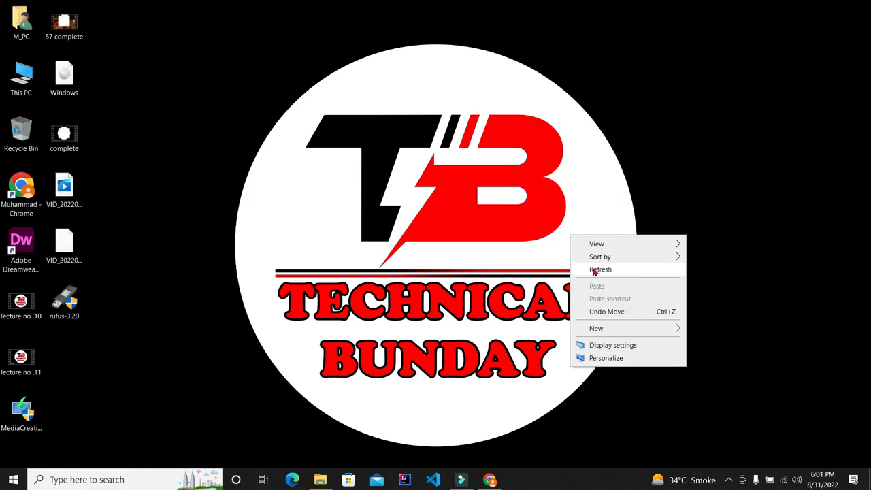
left_click(592, 269)
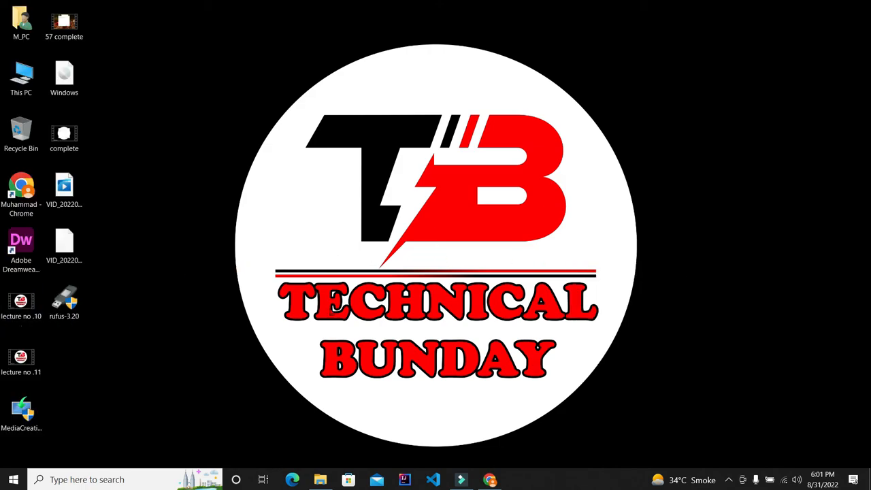
right_click(451, 192)
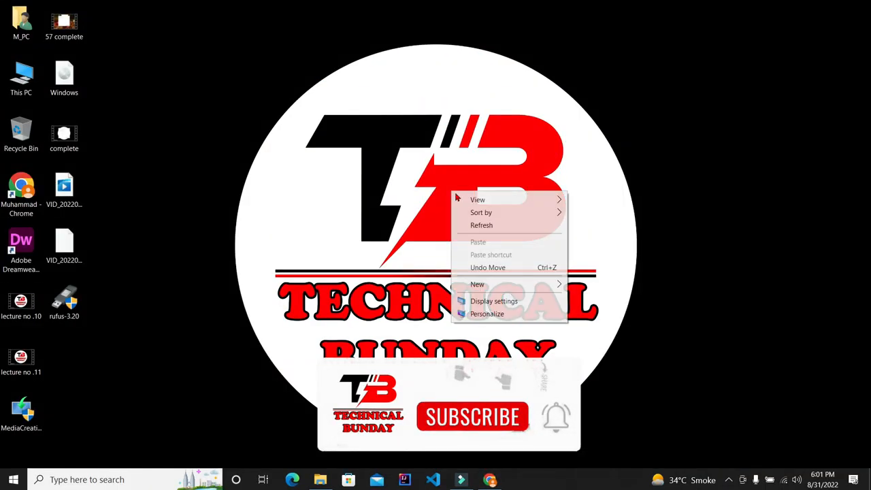
left_click(471, 225)
right_click(472, 226)
left_click(501, 254)
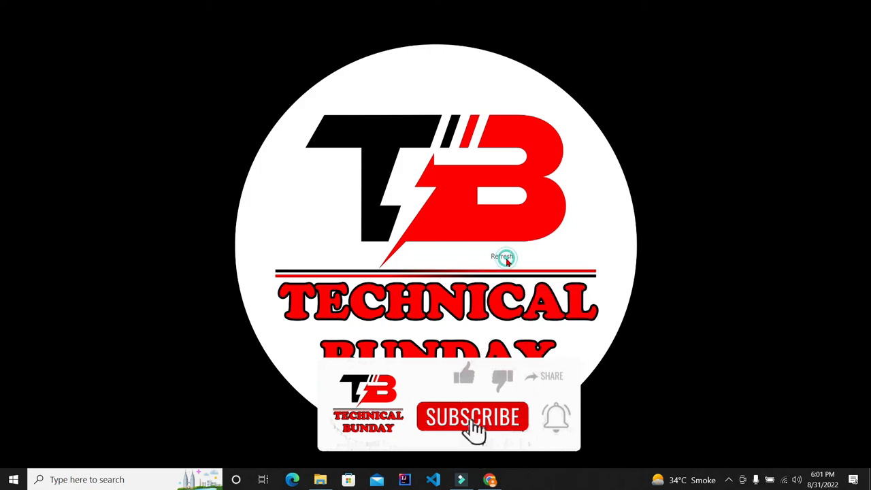
right_click(509, 268)
left_click(534, 292)
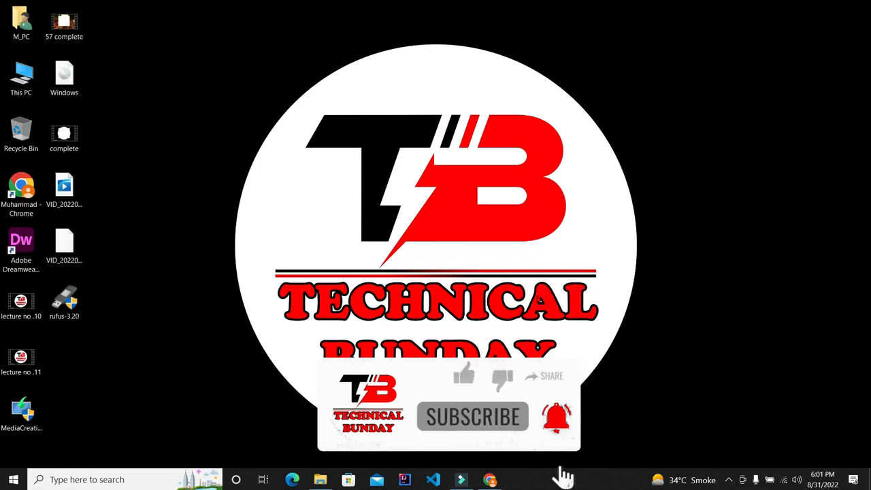
right_click(537, 296)
left_click(579, 331)
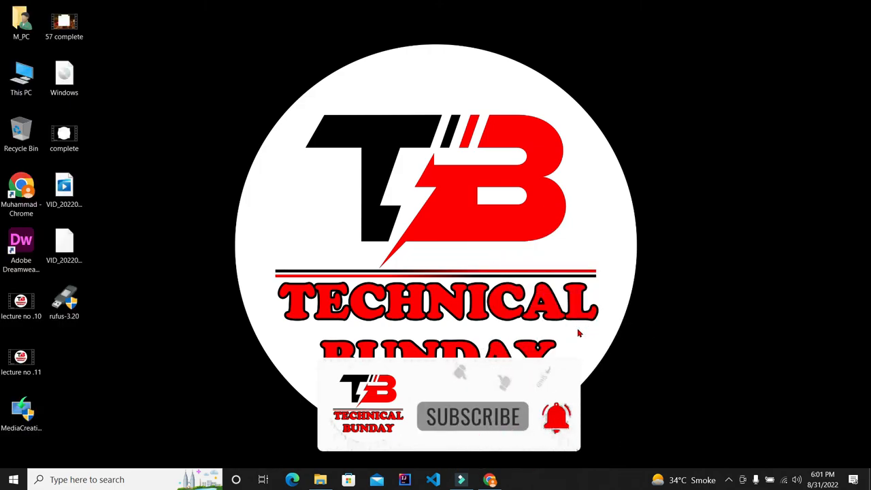
right_click(459, 240)
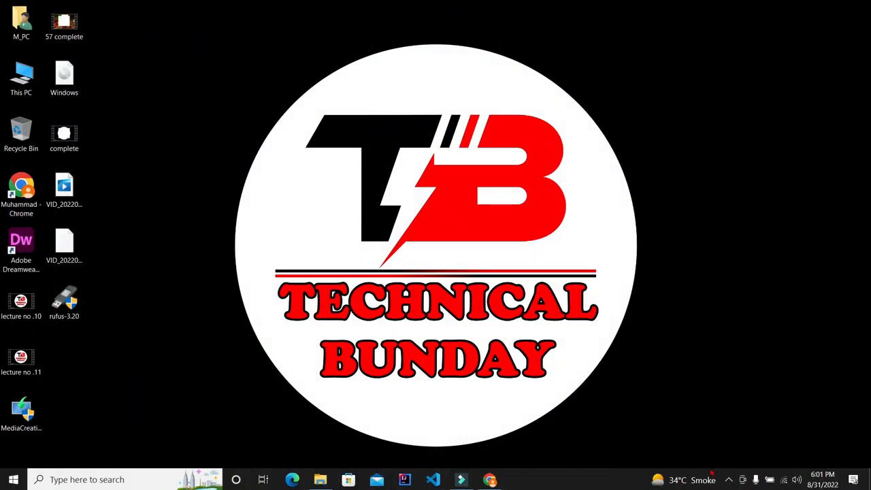
left_click(727, 479)
left_click(727, 479)
left_click(728, 480)
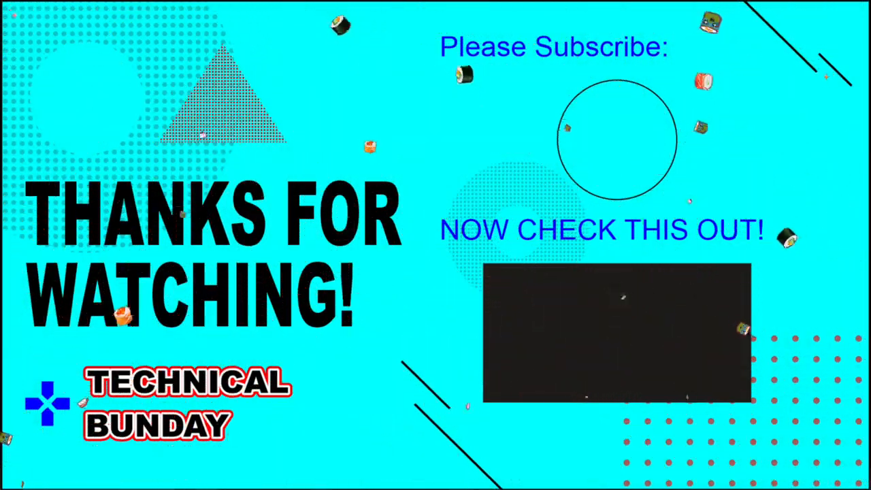